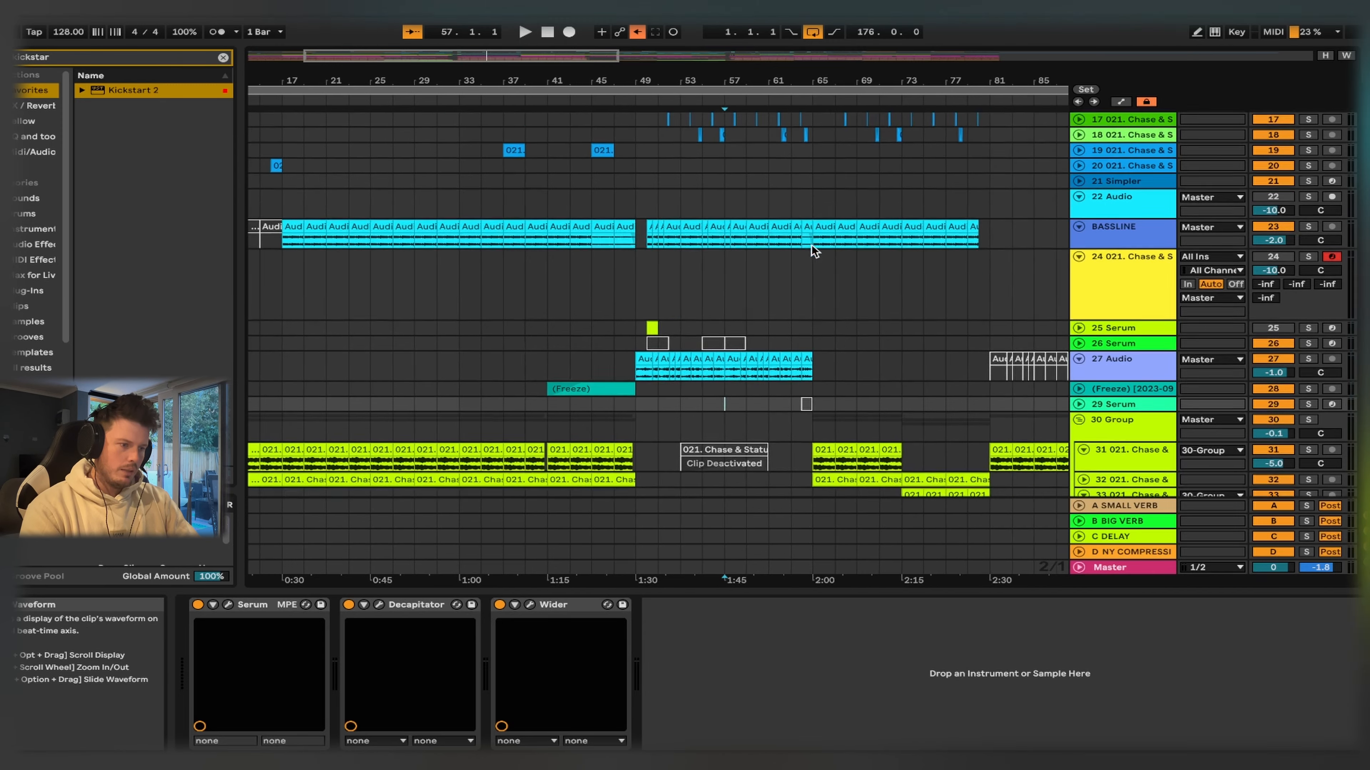
# - Insert a new MIDI track with Simpler below track 24 and set Simpler to Slice mode
pyautogui.scroll(3, 810, 249)
pyautogui.click(1136, 355)
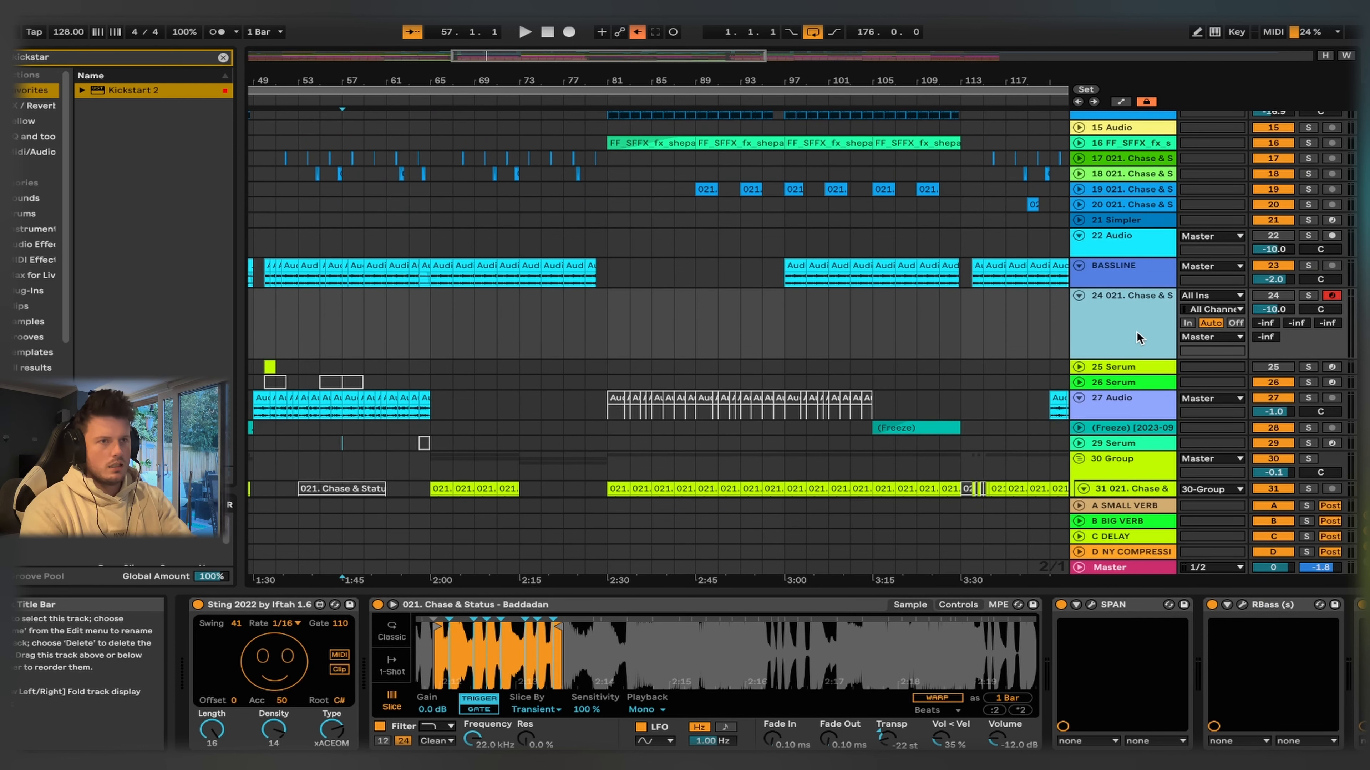
pyautogui.hotkey('ctrl', 'shift', 't')
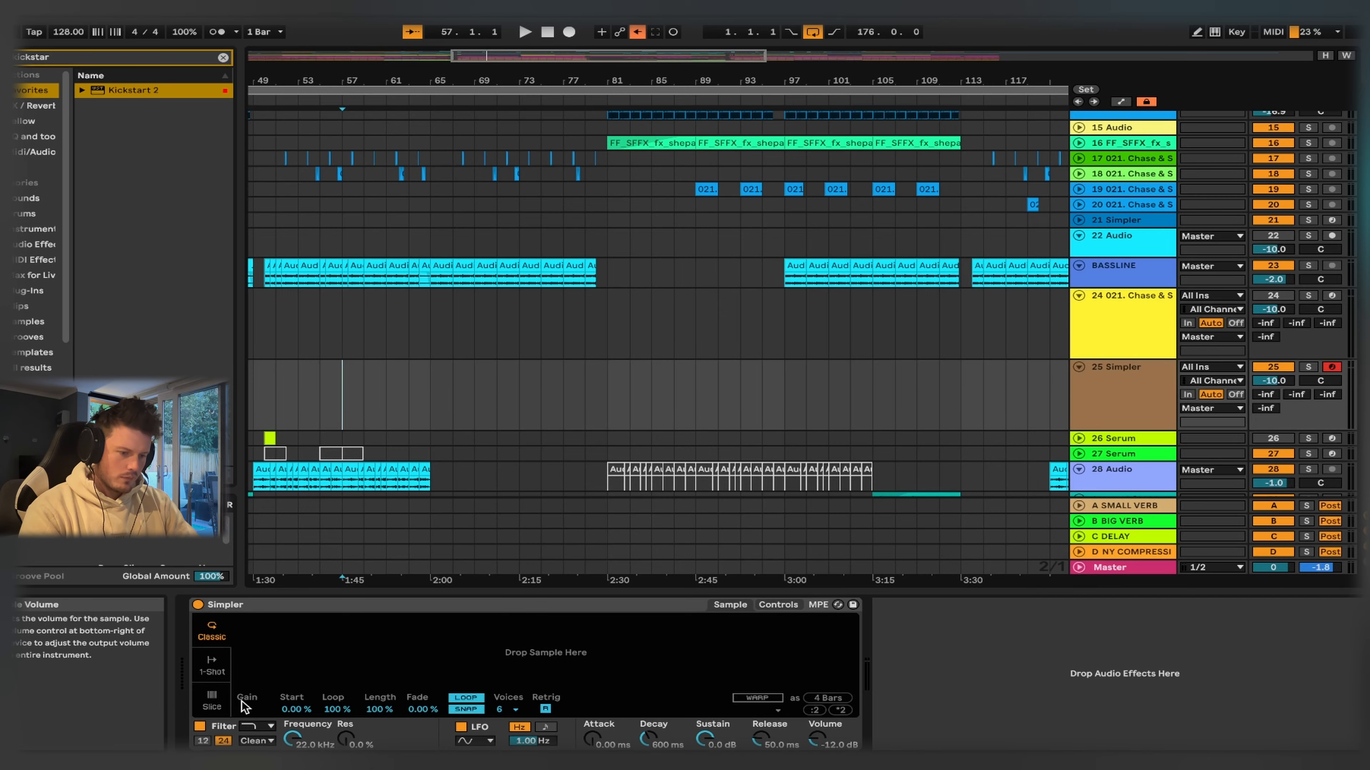
pyautogui.click(213, 701)
# - Load an arrangement clip of 021. Chase & Status - Baddadan into Simpler as the sample to slice
pyautogui.hscroll(6, 926, 394)
pyautogui.scroll(3, 927, 394)
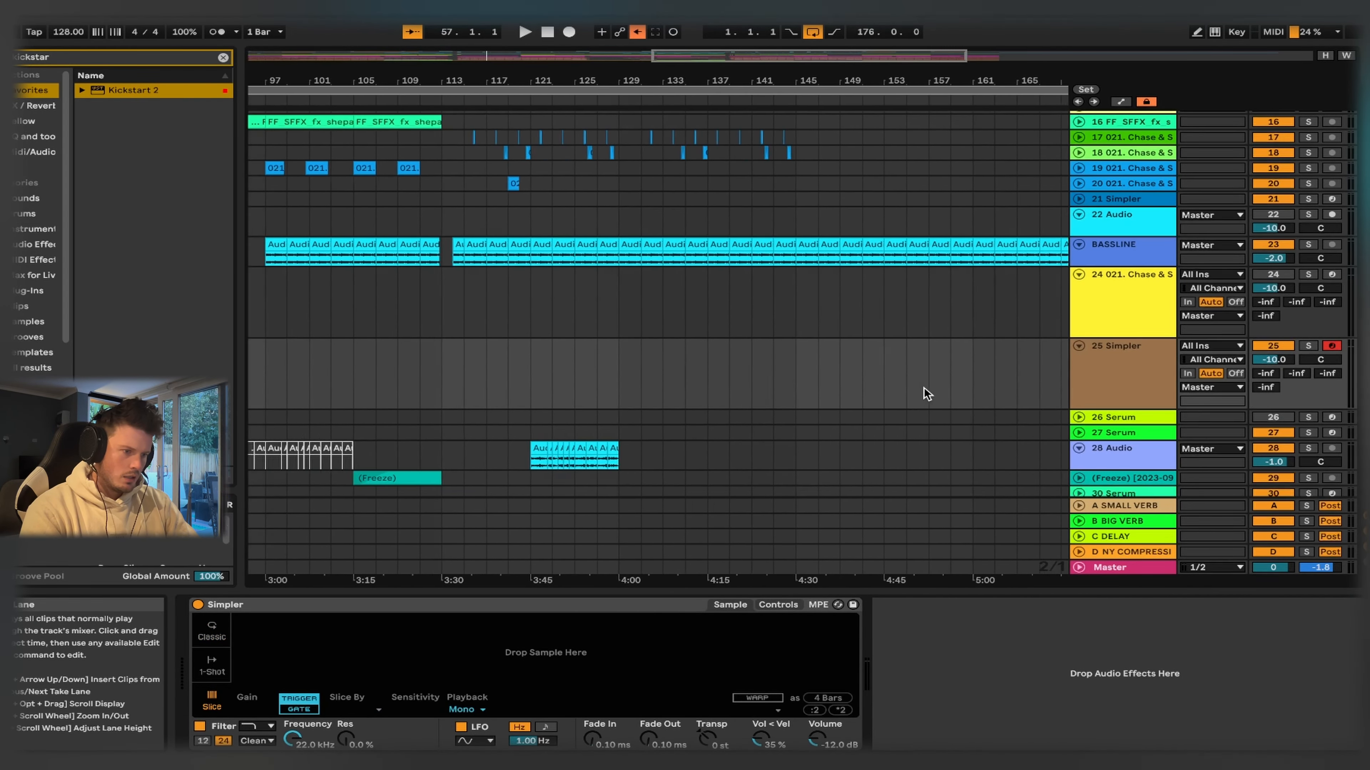
pyautogui.hscroll(4, 927, 394)
pyautogui.scroll(-1, 926, 394)
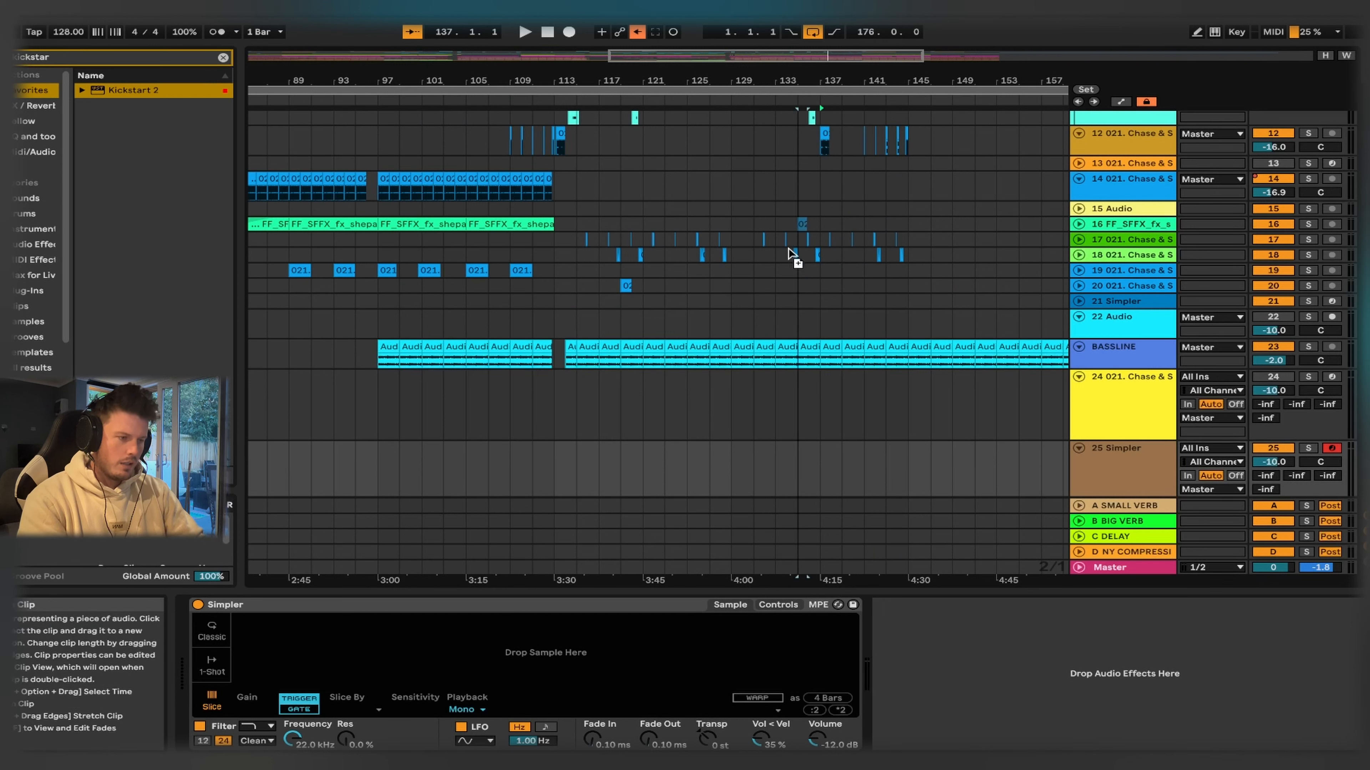
pyautogui.moveTo(559, 642); pyautogui.dragTo(561, 639)
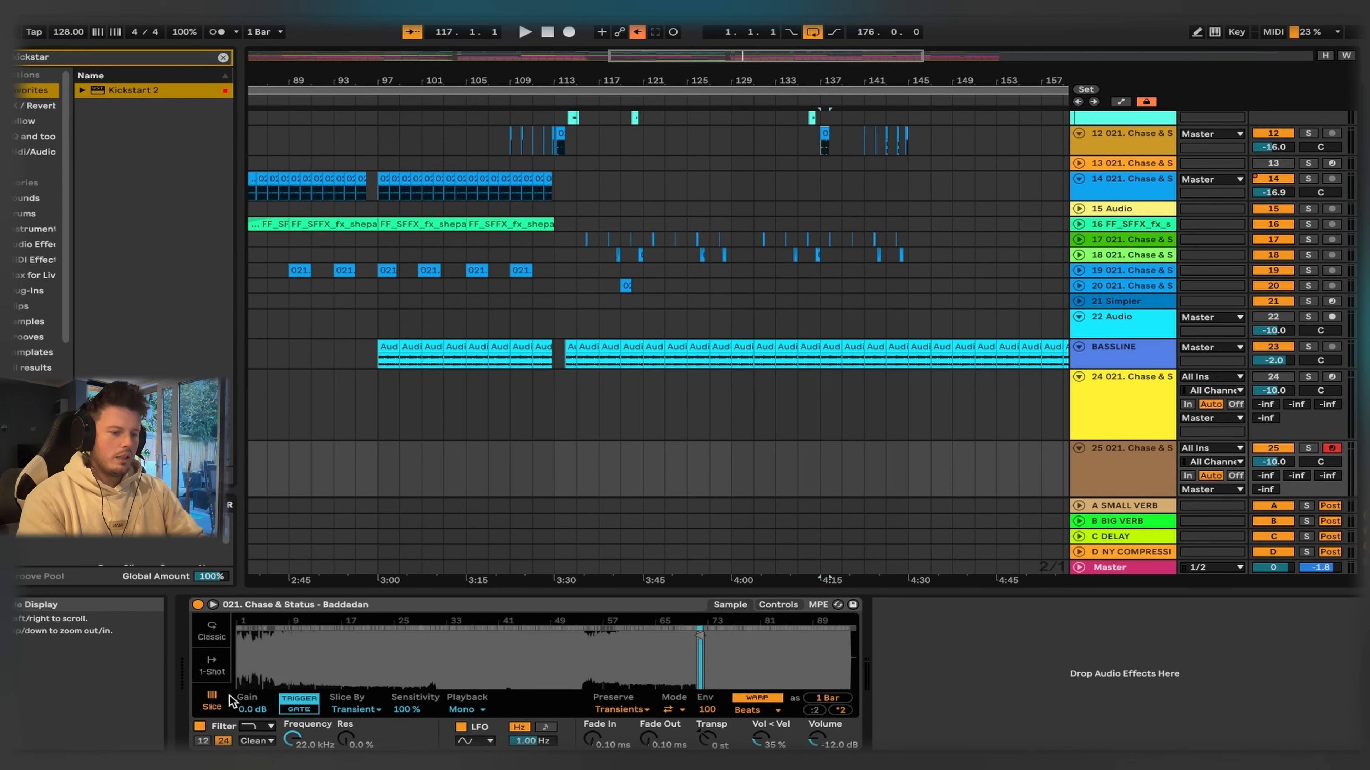
pyautogui.scroll(5, 660, 661)
pyautogui.hscroll(-20, 523, 406)
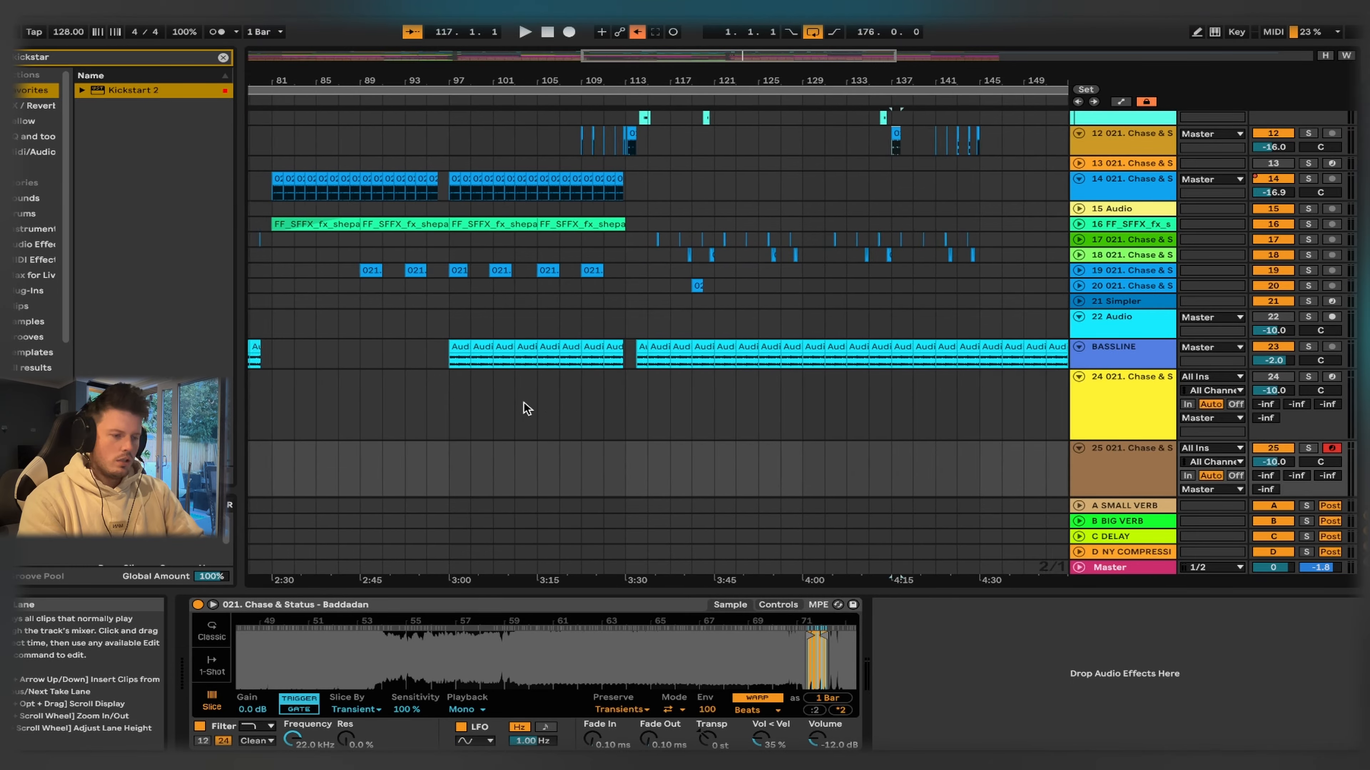
# - Find the Max MIDI effect Sting 2022 by Iftah 1.6 and insert it before Simpler on track 25
pyautogui.scroll(-1, 477, 442)
pyautogui.scroll(-1, 480, 448)
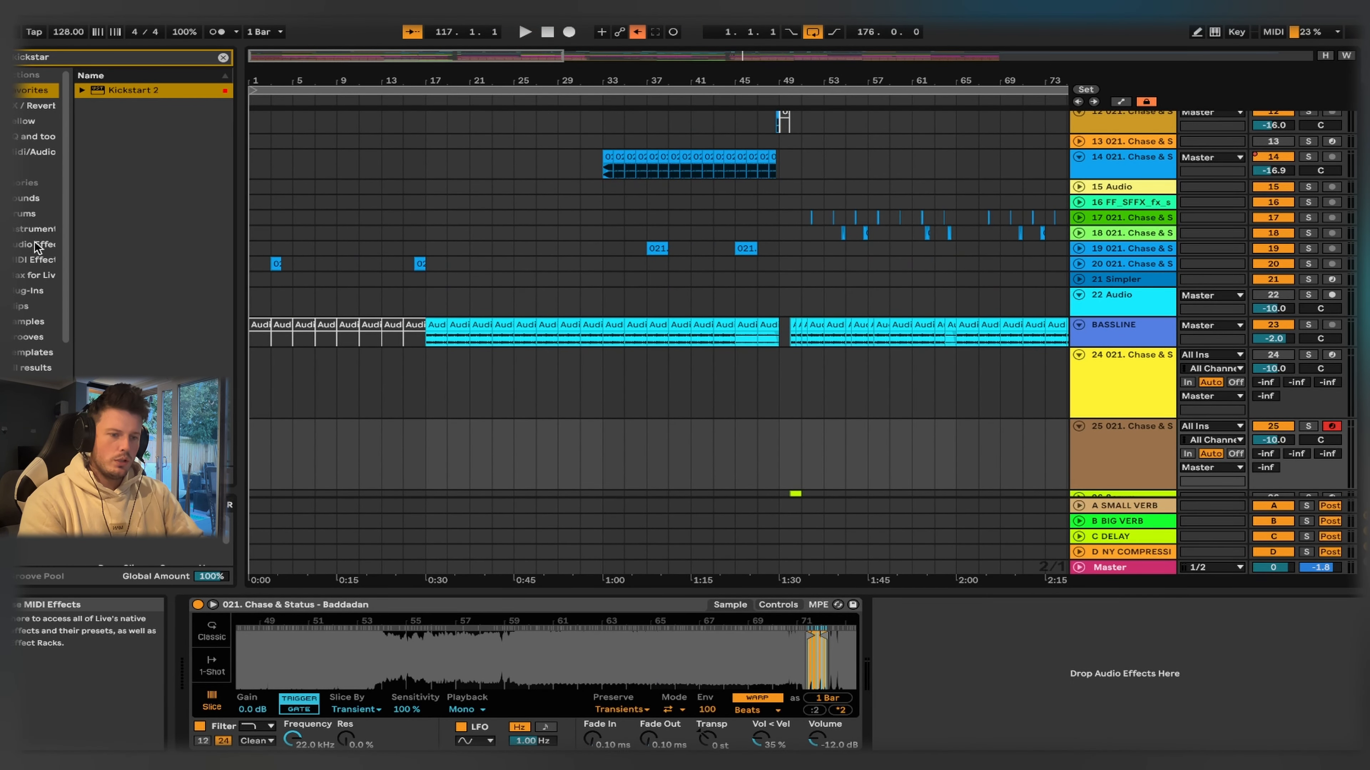
pyautogui.click(33, 274)
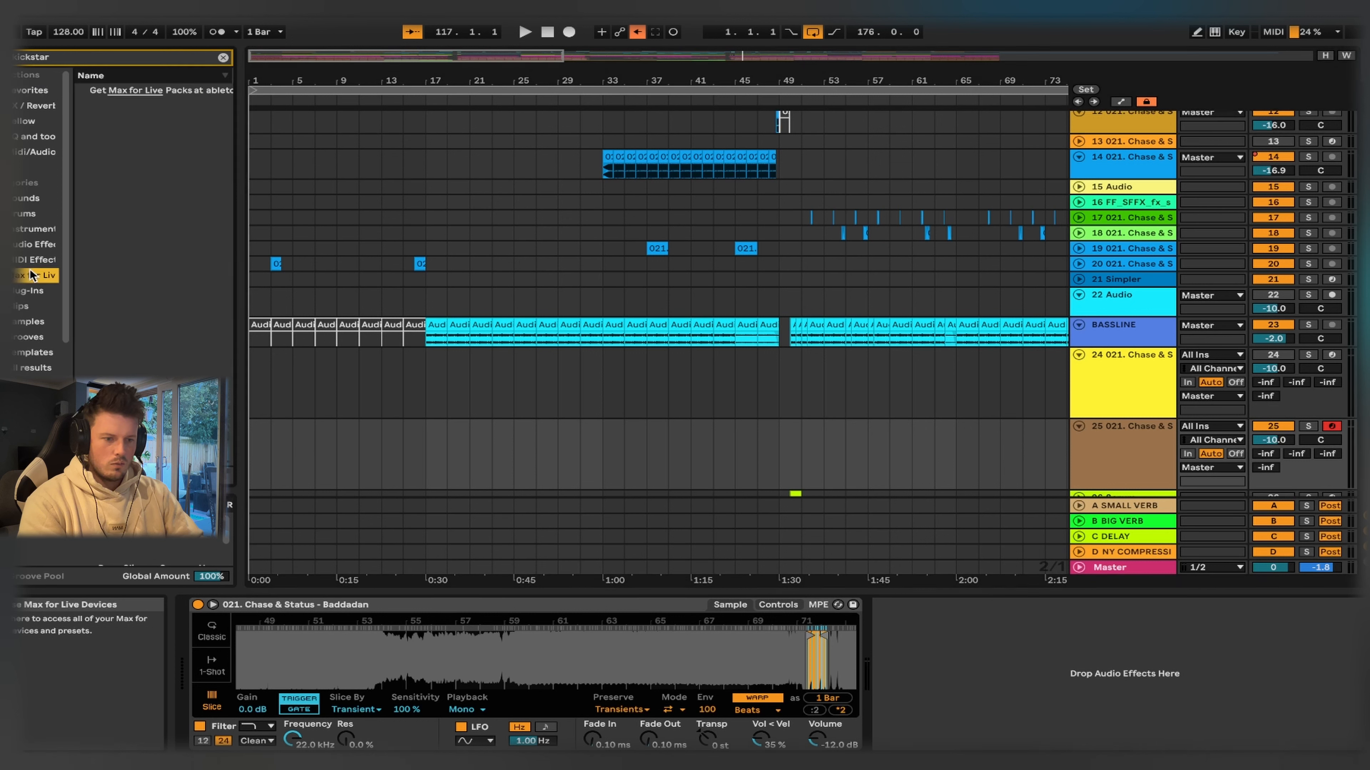
pyautogui.click(222, 57)
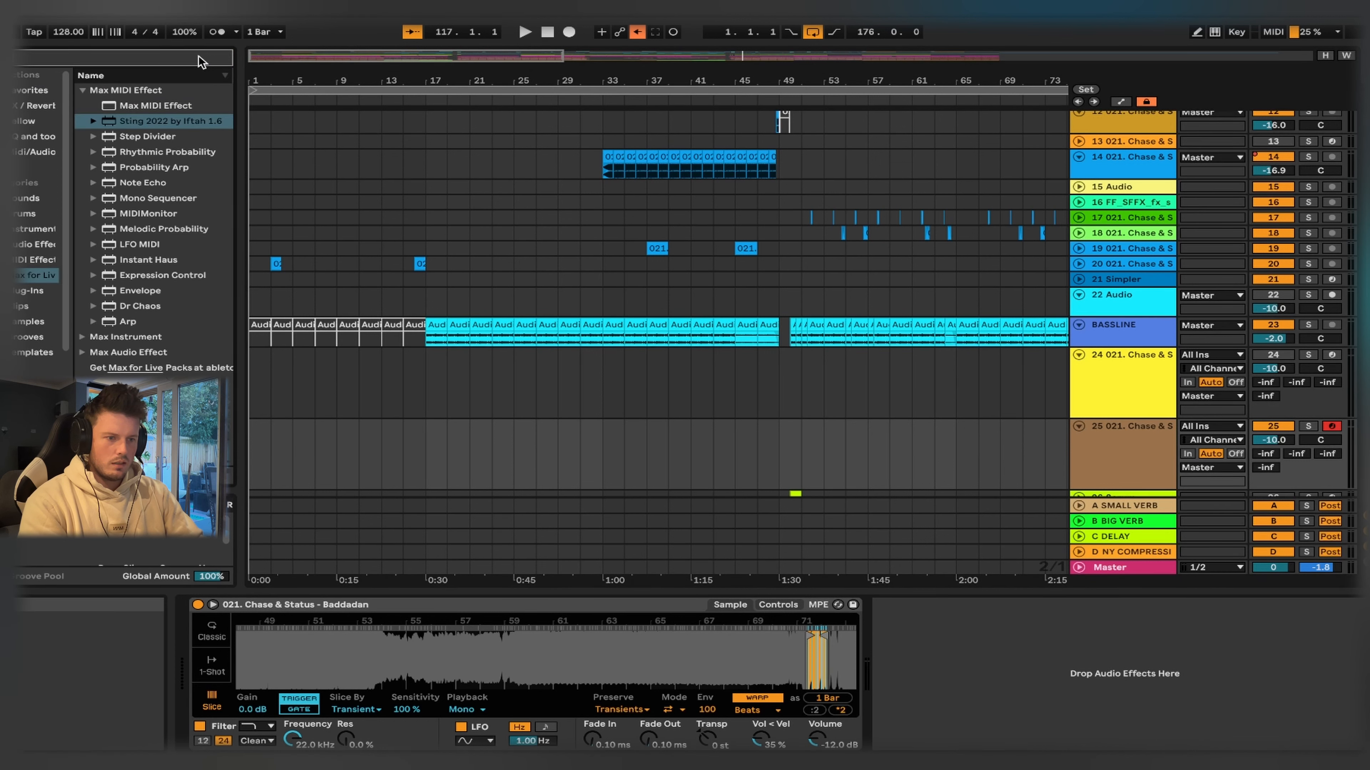
pyautogui.click(201, 58)
pyautogui.write('sting')
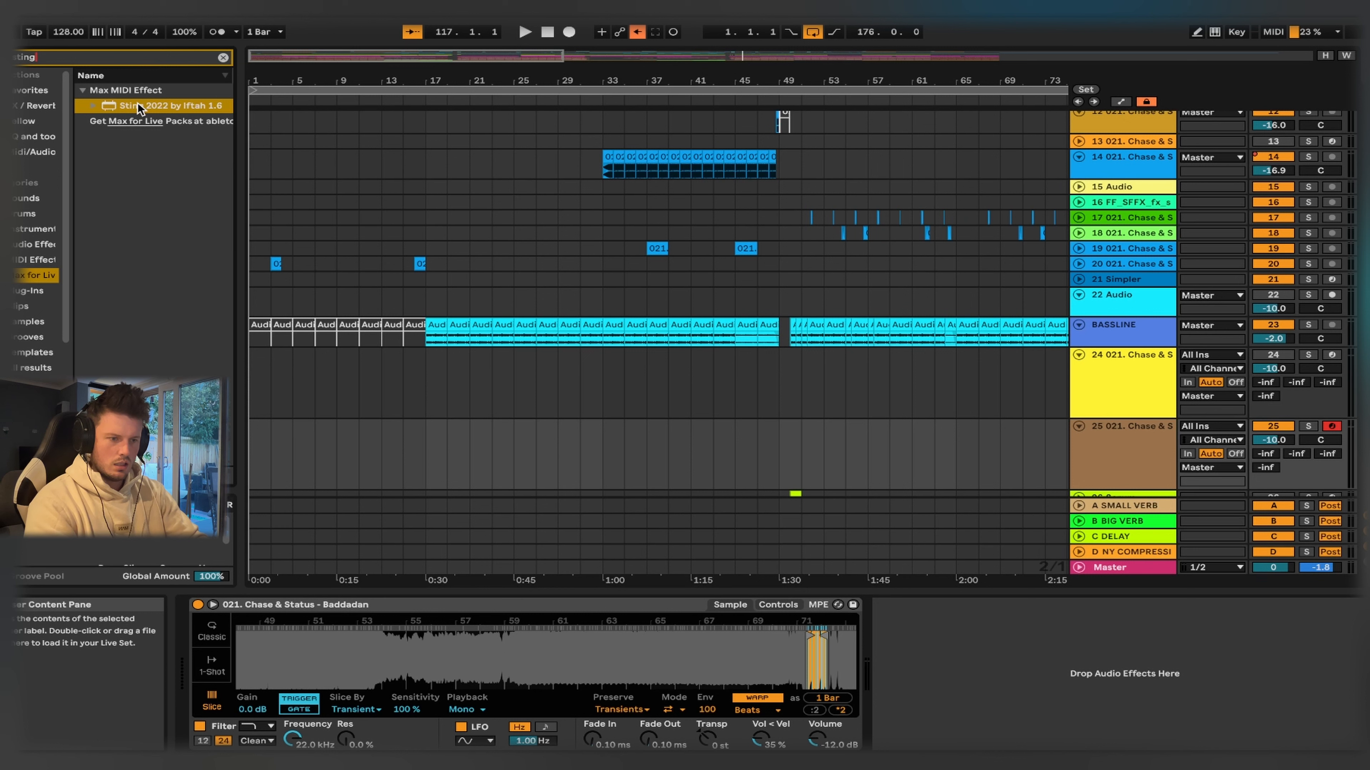
pyautogui.moveTo(139, 108); pyautogui.dragTo(451, 654)
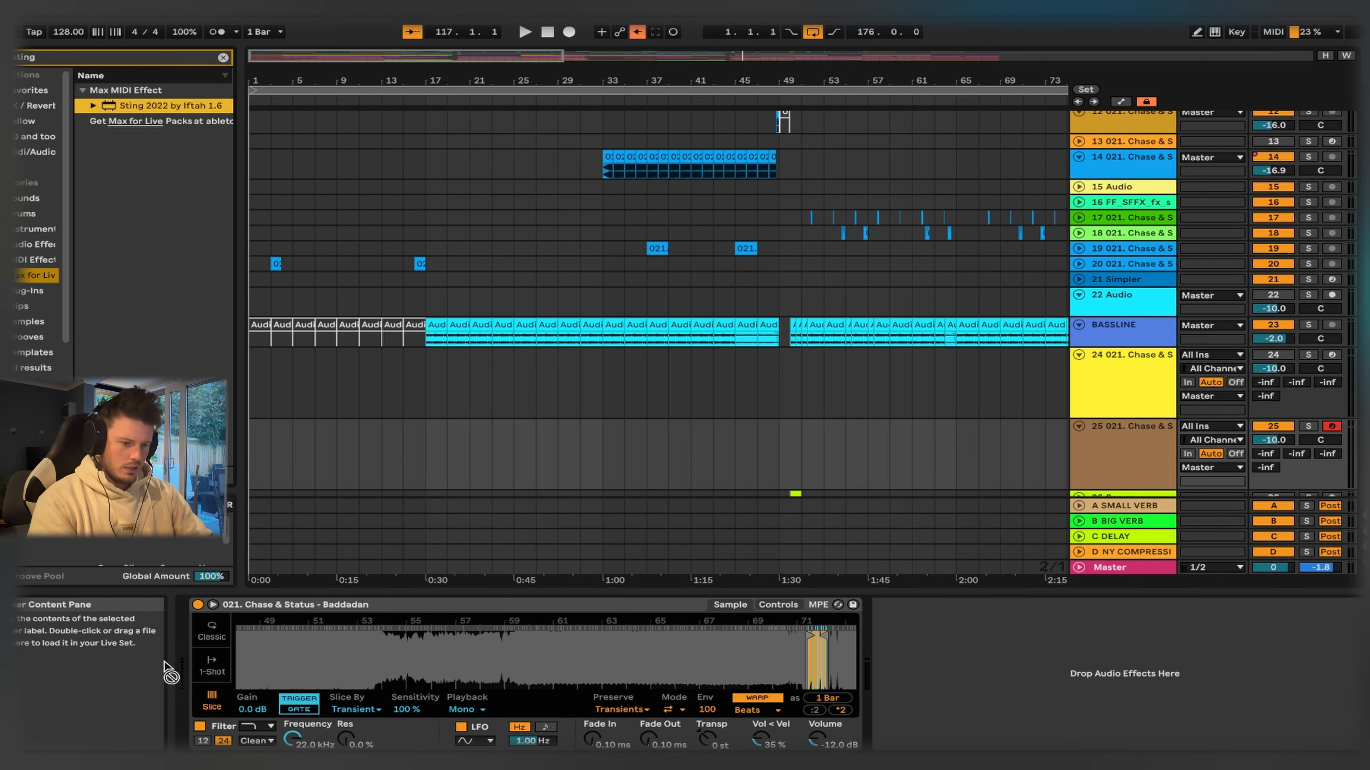
pyautogui.moveTo(168, 672); pyautogui.dragTo(195, 651)
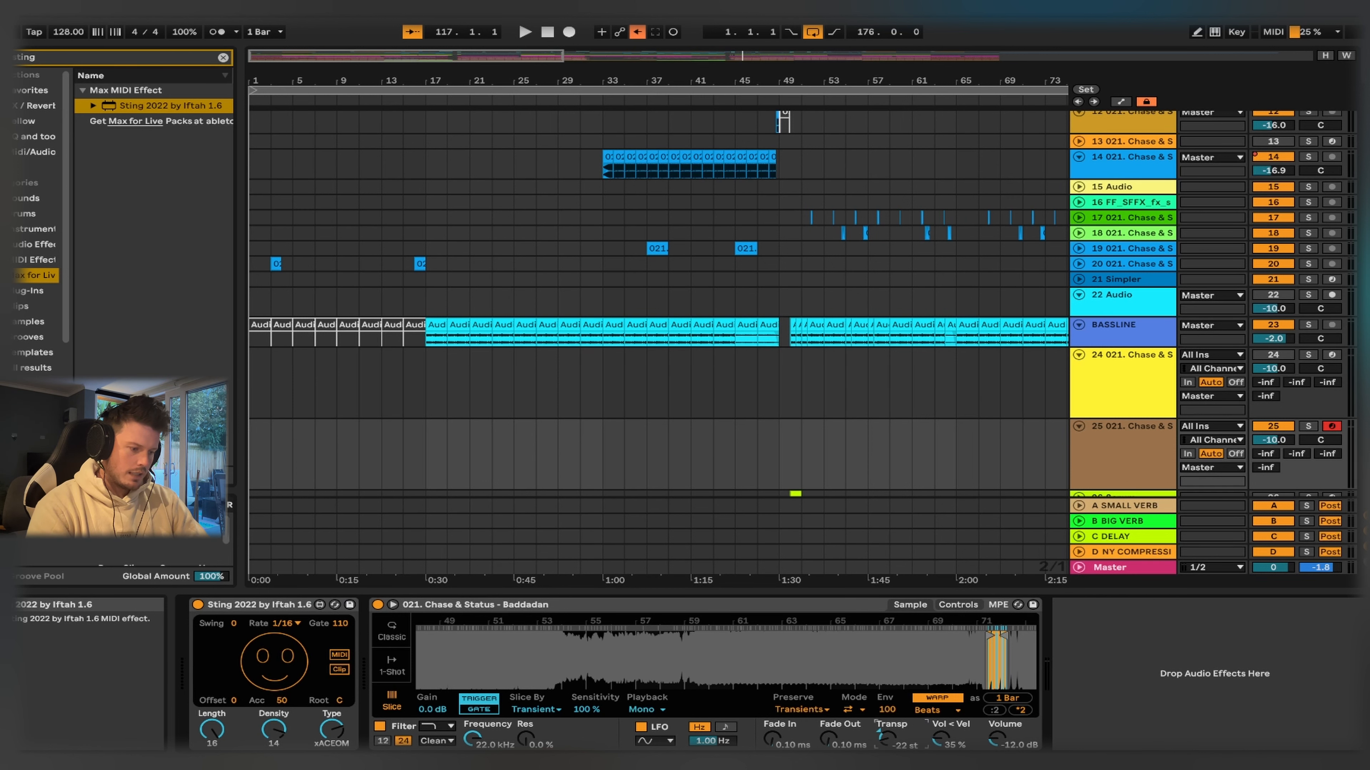
# - Play track 25 from bar 49 and set Simpler's transposition to -21 st after trying it at 0 st
pyautogui.moveTo(788, 492); pyautogui.dragTo(452, 437)
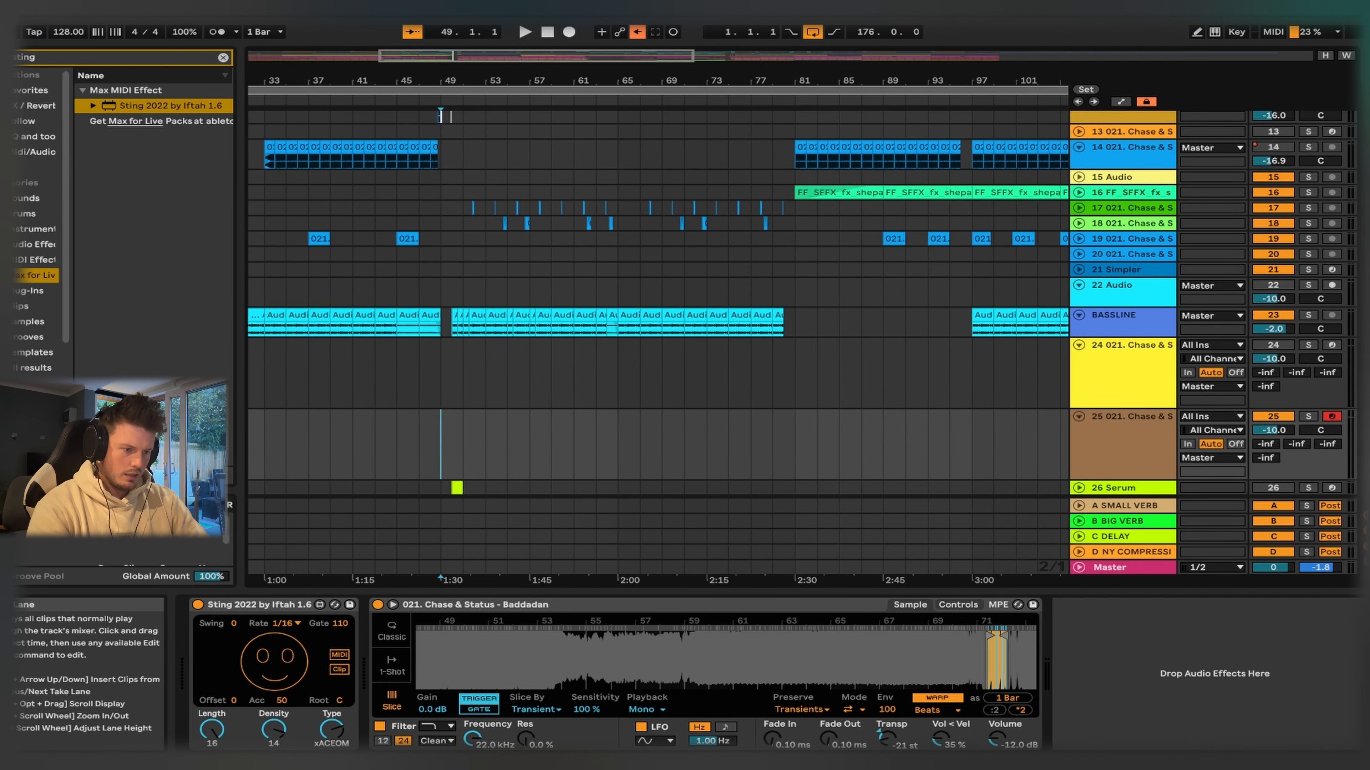
pyautogui.press('space')
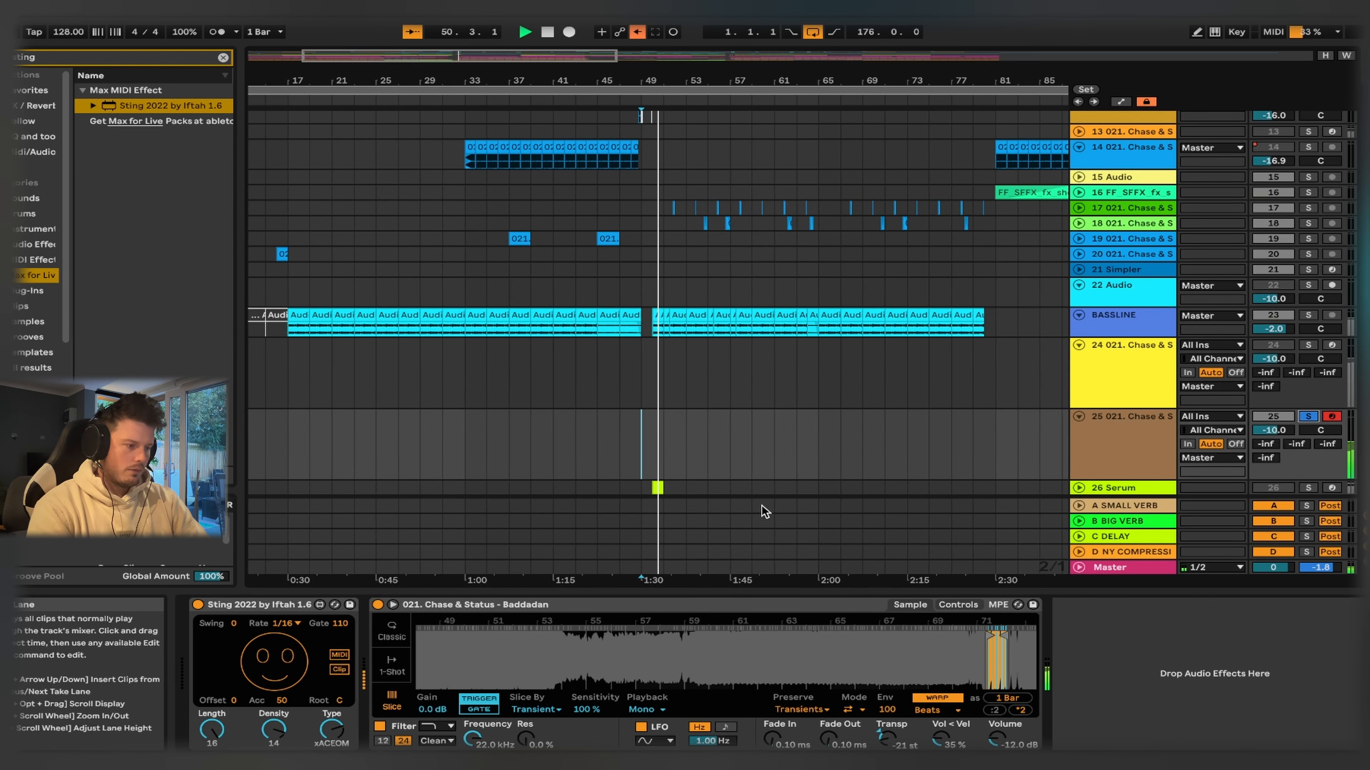
pyautogui.doubleClick(891, 734)
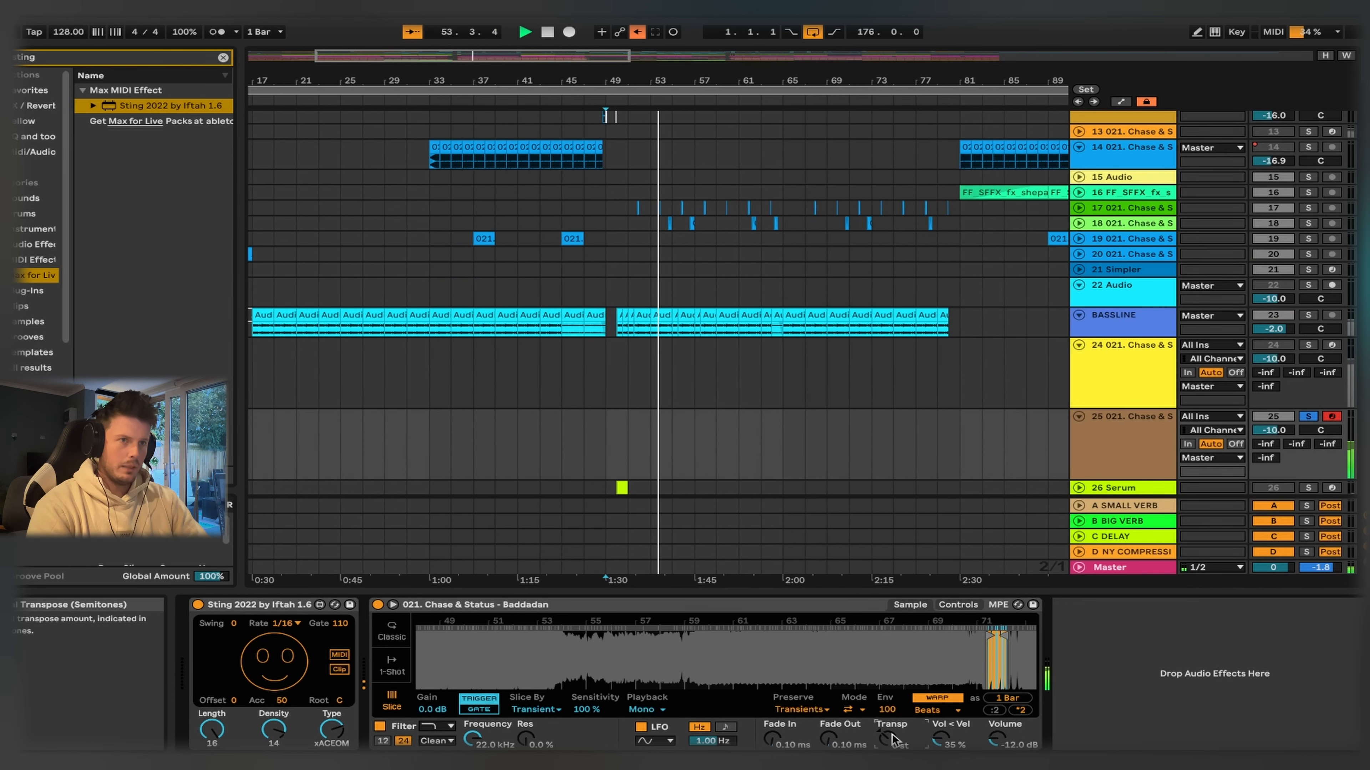
pyautogui.moveTo(892, 738); pyautogui.dragTo(893, 765)
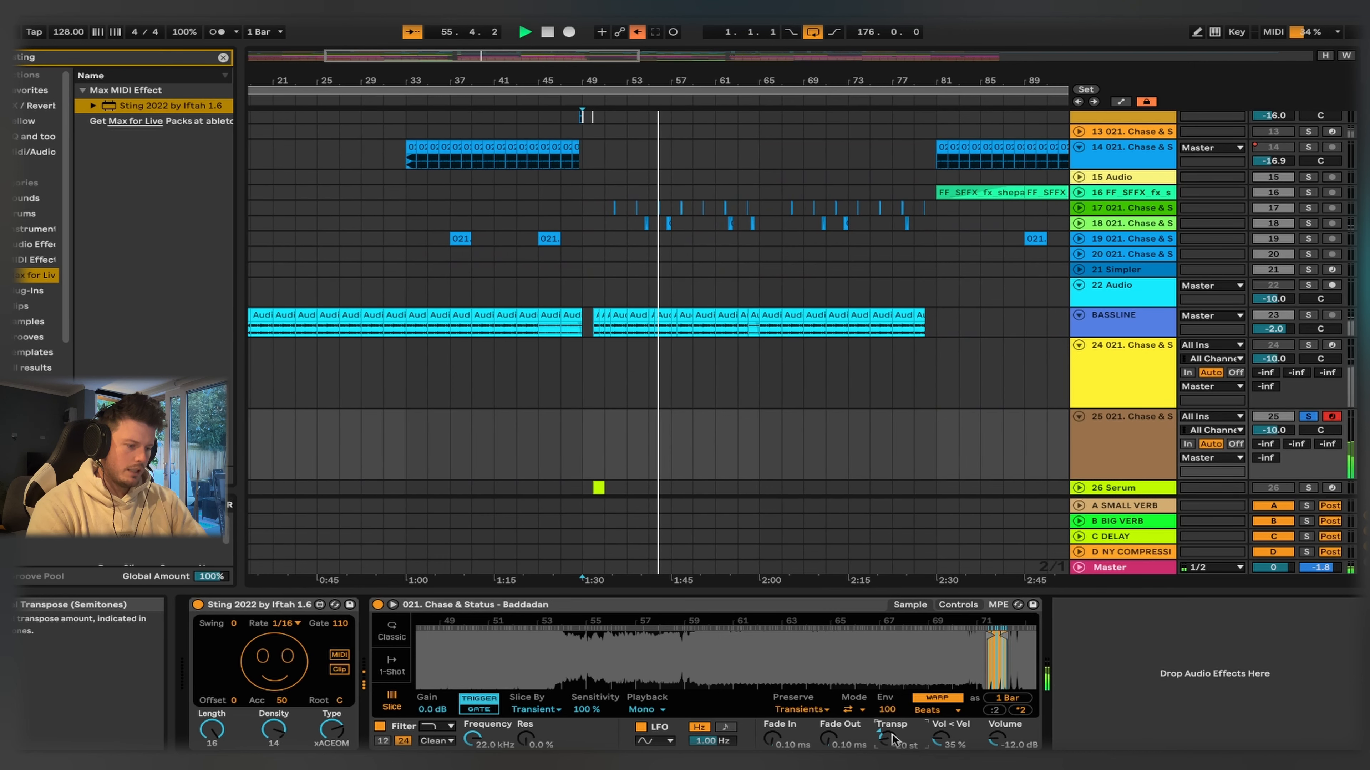
pyautogui.press('Down')
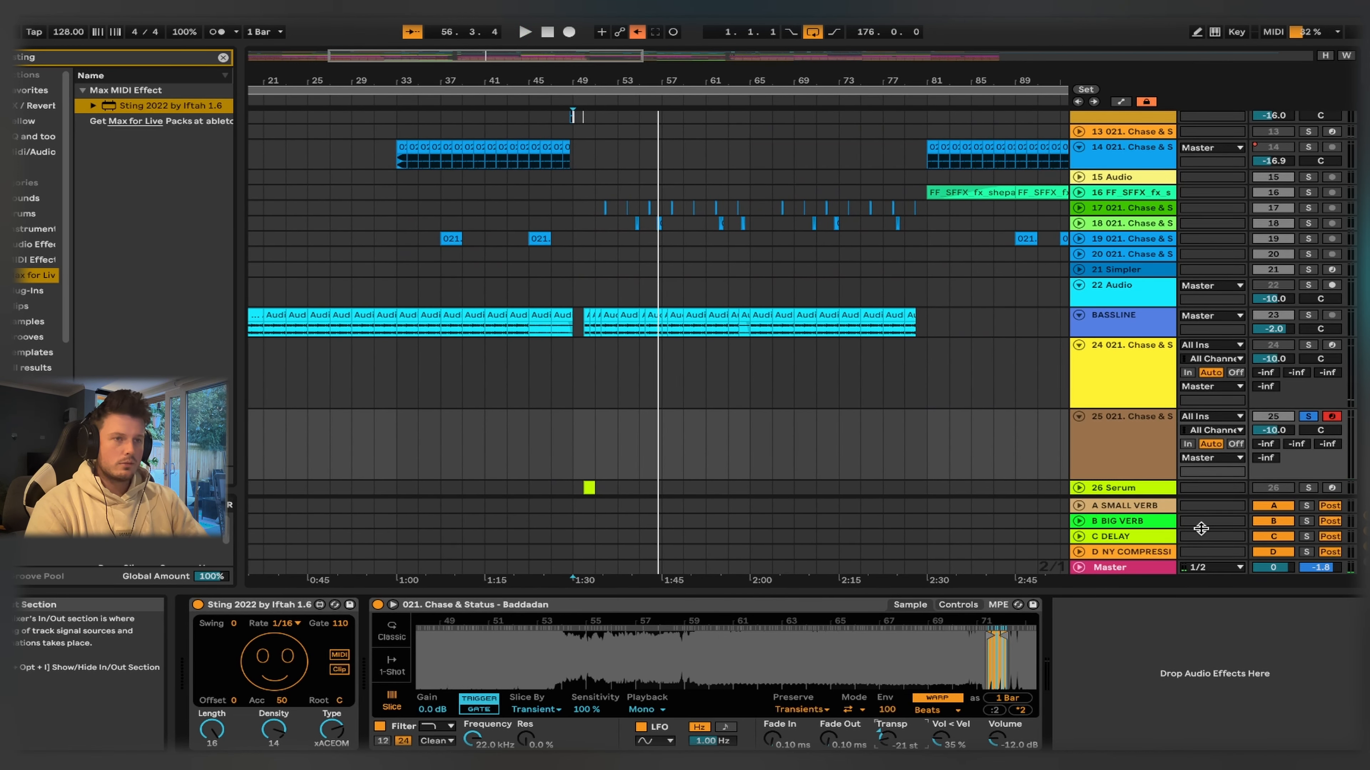
# - Search the plug-ins for rbass and add the VST3 version of RBass Stereo after Simpler
pyautogui.click(222, 57)
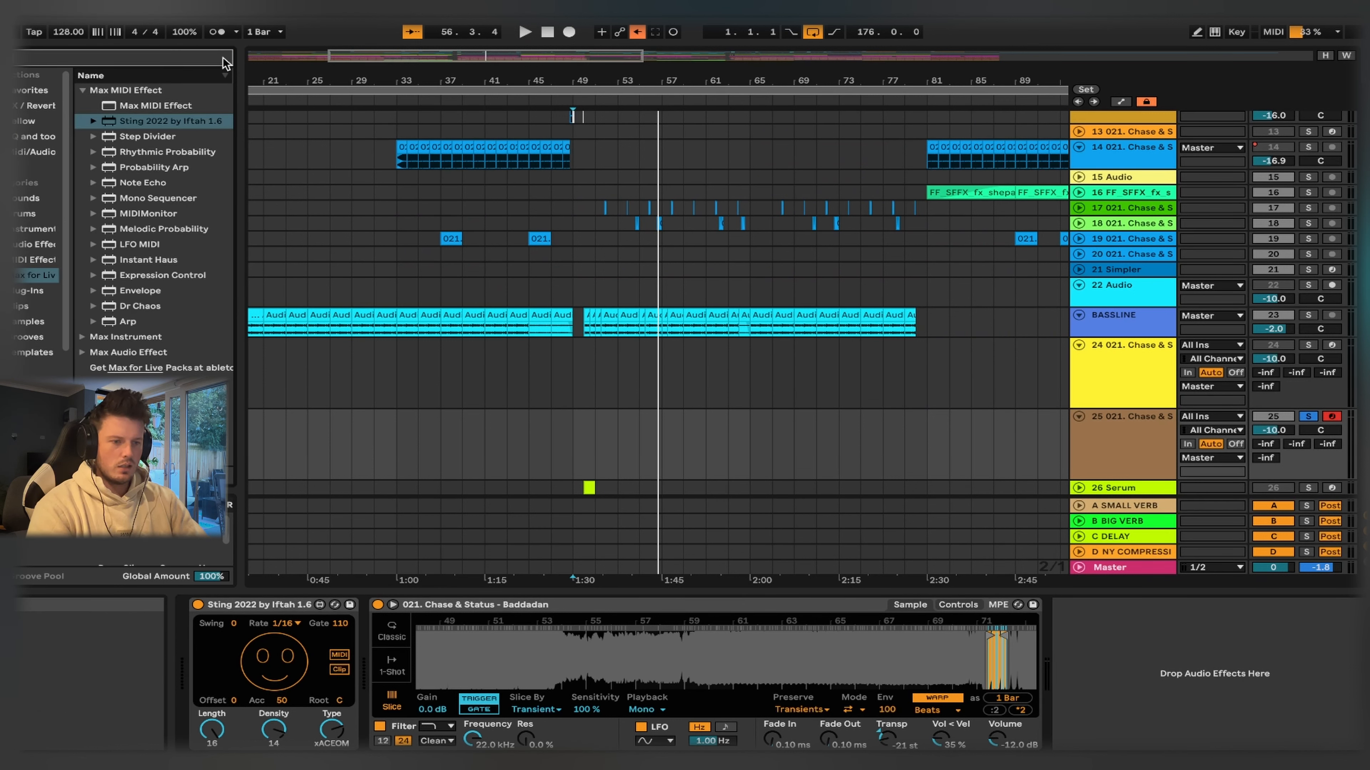
pyautogui.write('bass')
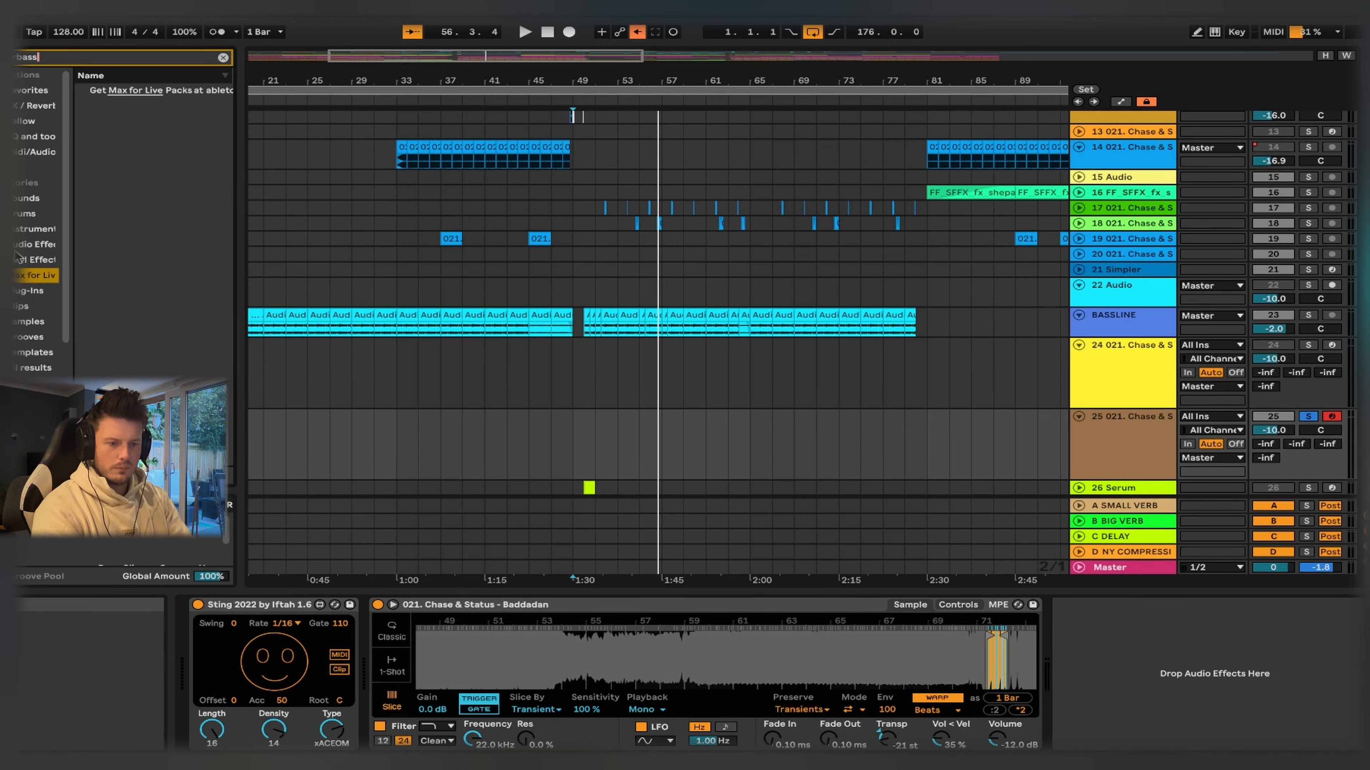
pyautogui.click(29, 293)
pyautogui.click(83, 103)
pyautogui.moveTo(143, 152); pyautogui.dragTo(1091, 621)
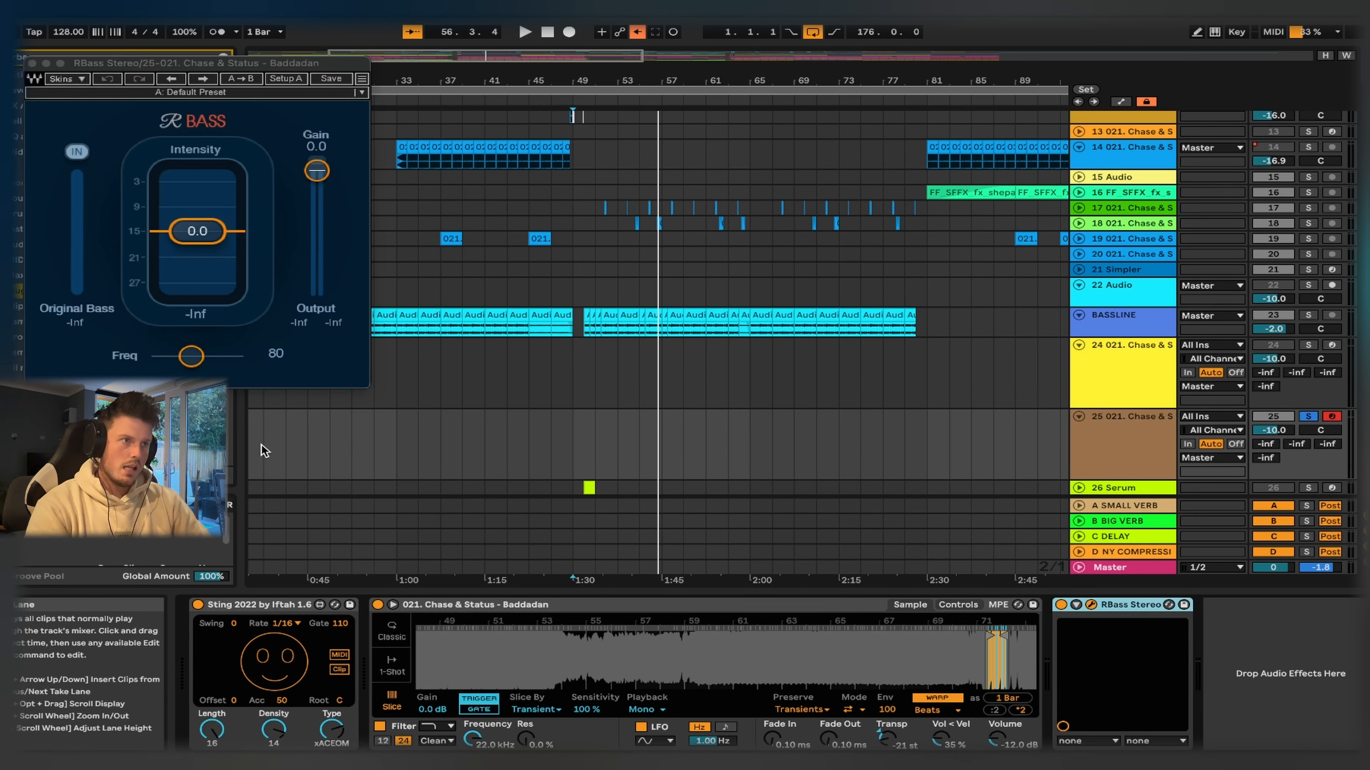
# - Set RBass to a frequency of 40 and an intensity of 9.5, then close its window
pyautogui.click(191, 357)
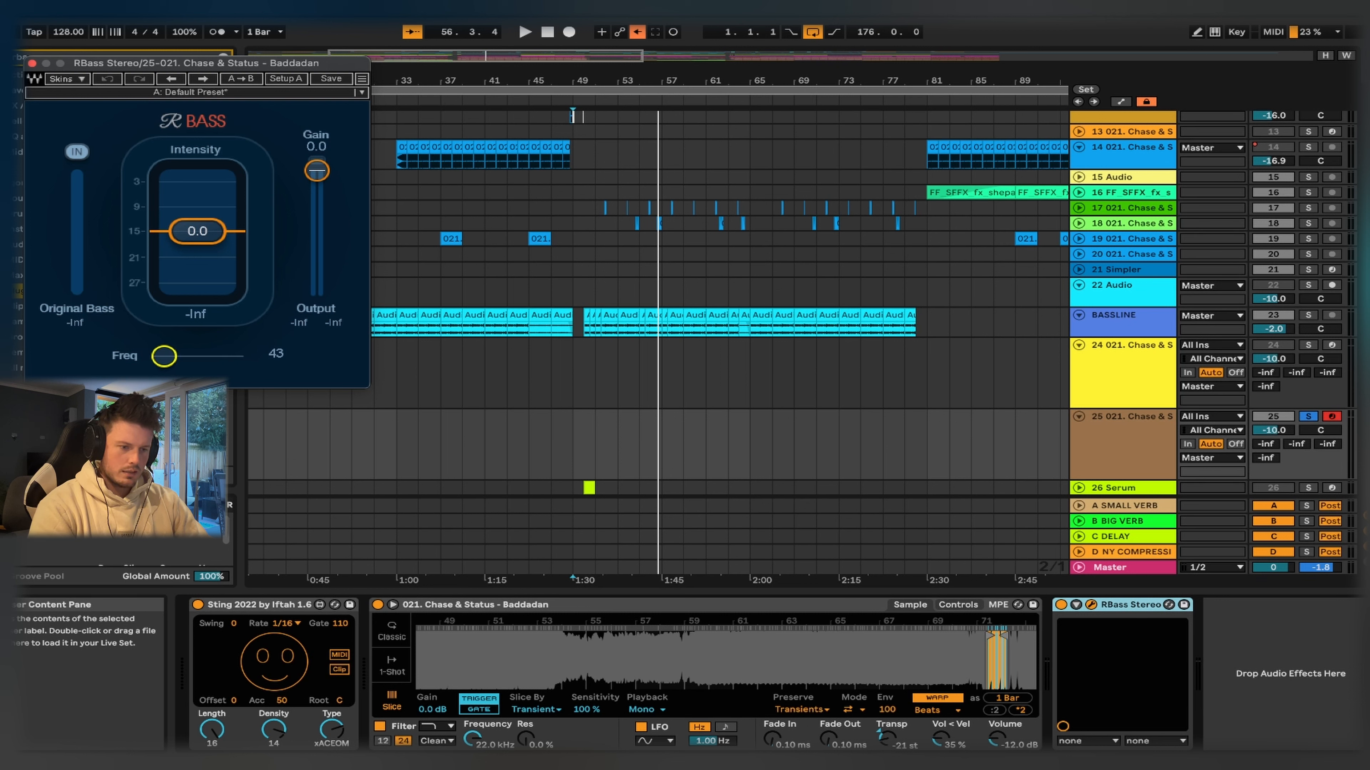
pyautogui.moveTo(235, 233); pyautogui.dragTo(236, 209)
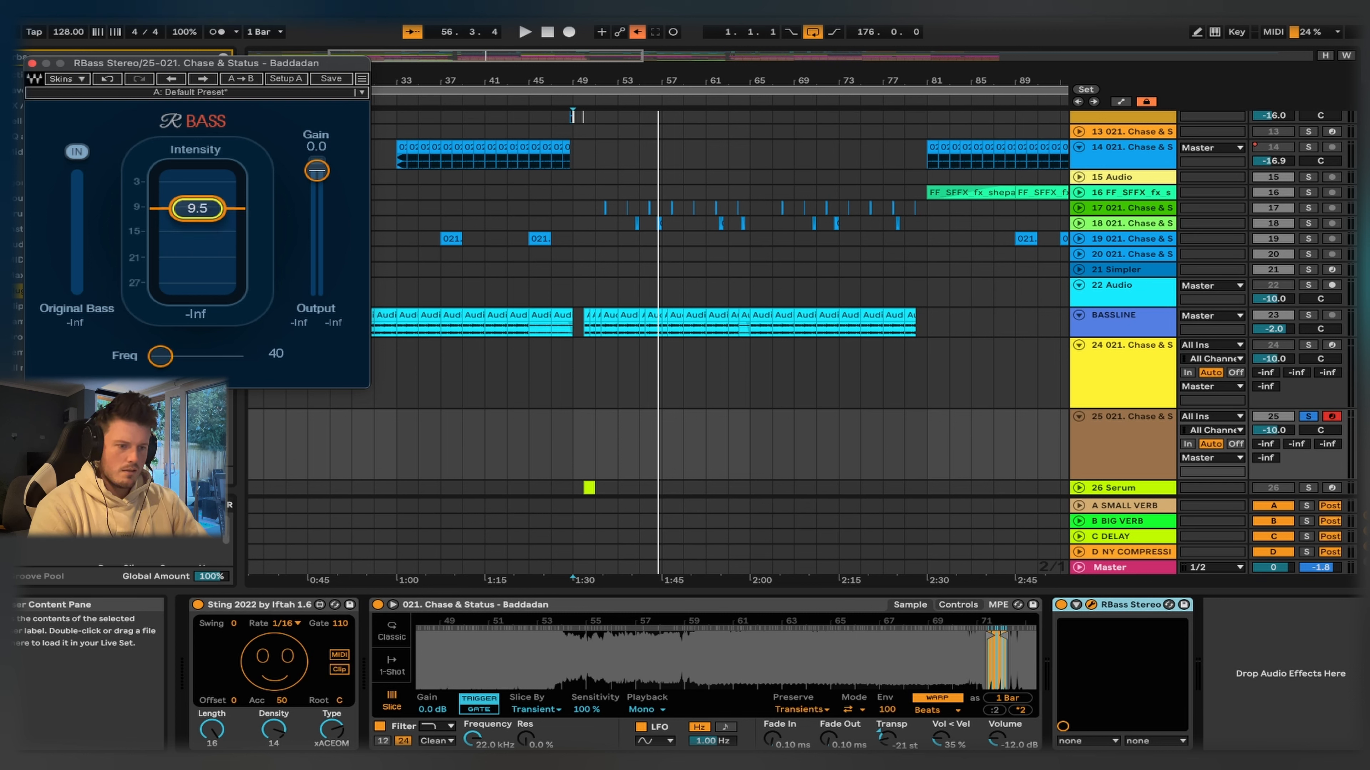
pyautogui.click(31, 63)
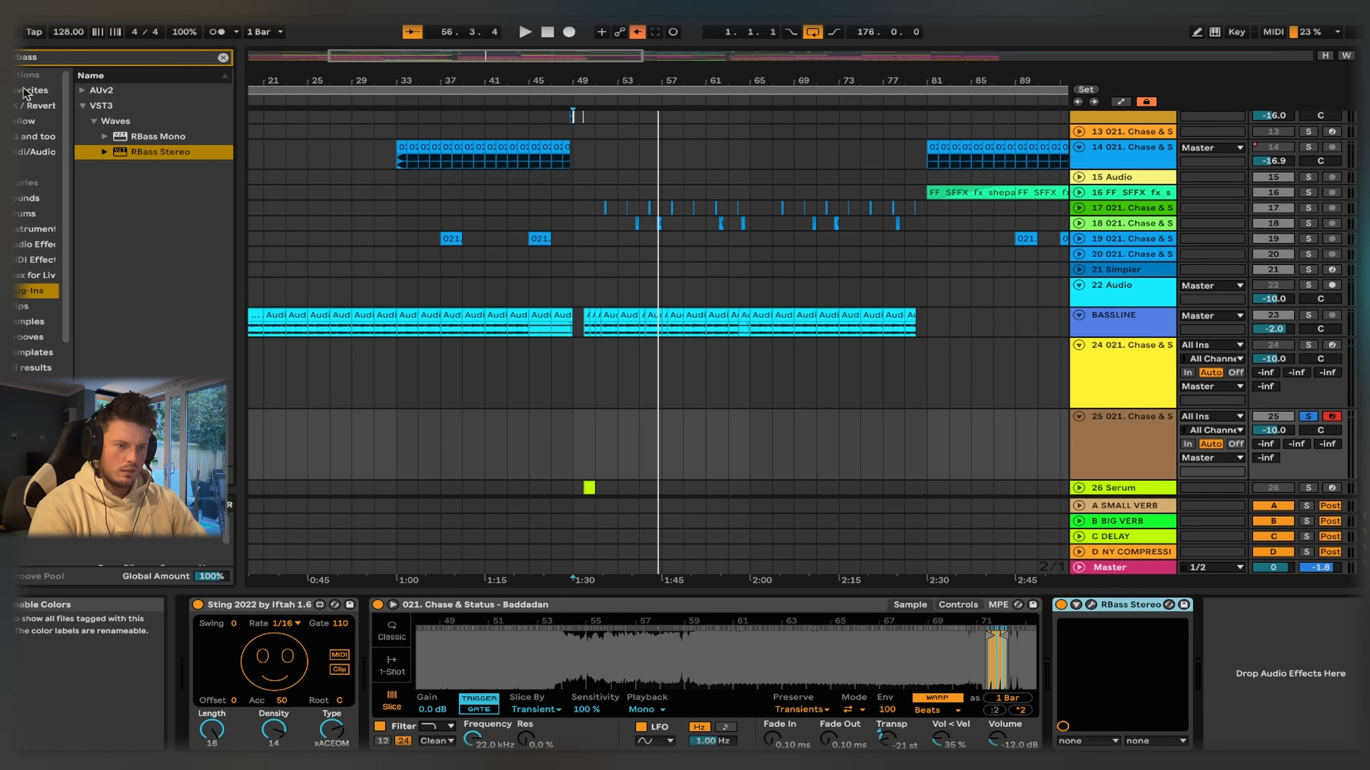
# - Search the favorites for span and add SPAN after RBass Stereo
pyautogui.click(222, 57)
pyautogui.click(211, 59)
pyautogui.write('span')
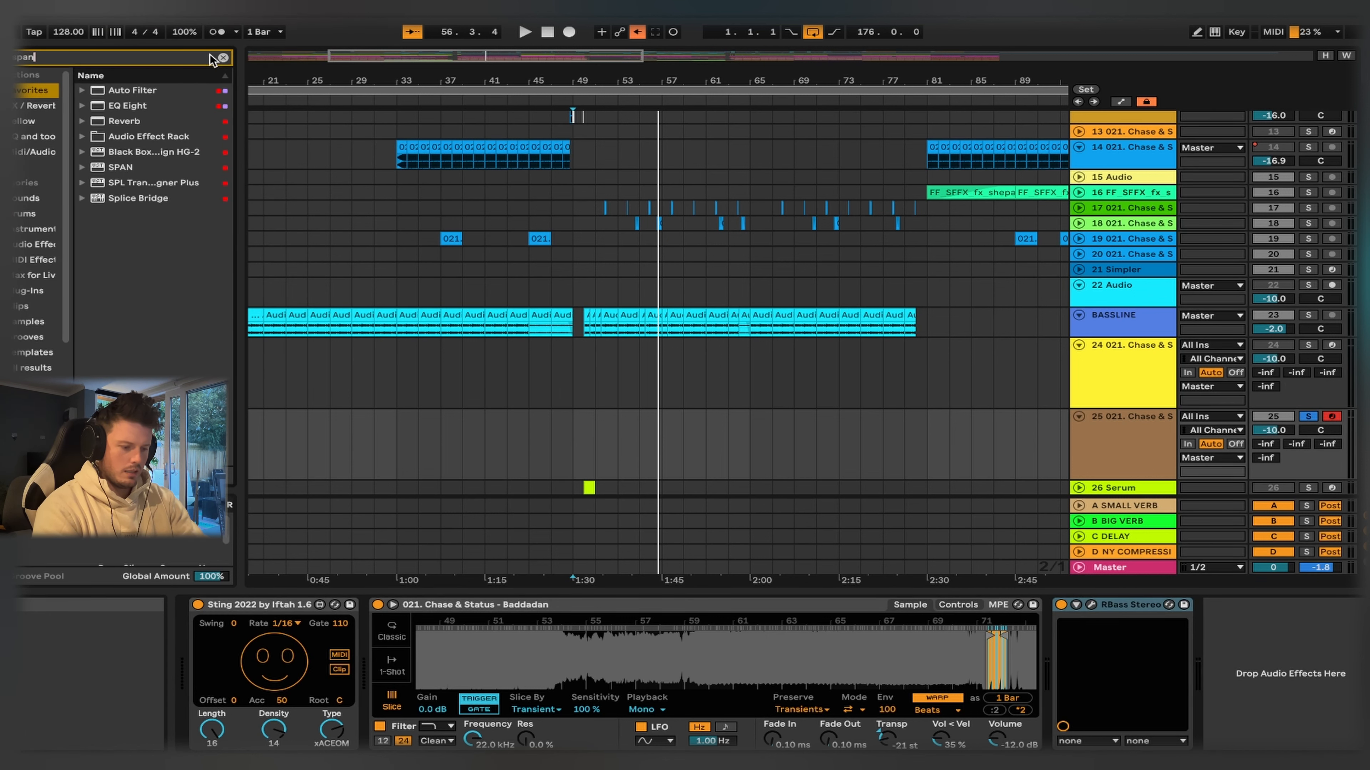
pyautogui.moveTo(1209, 612); pyautogui.dragTo(1209, 611)
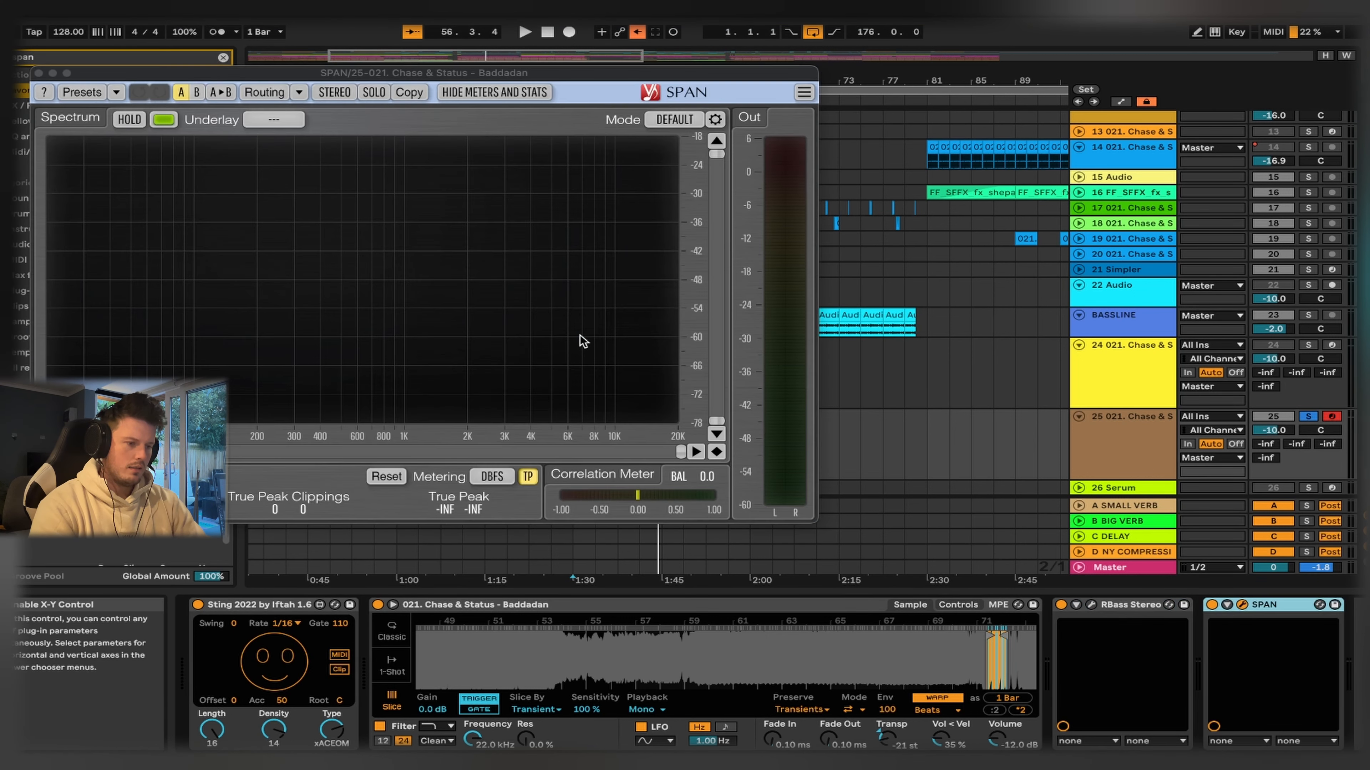
# - Play the bass from bar 49 and compare its SPAN spectrum with RBass switched off and on
pyautogui.moveTo(370, 72); pyautogui.dragTo(988, 97)
pyautogui.click(556, 102)
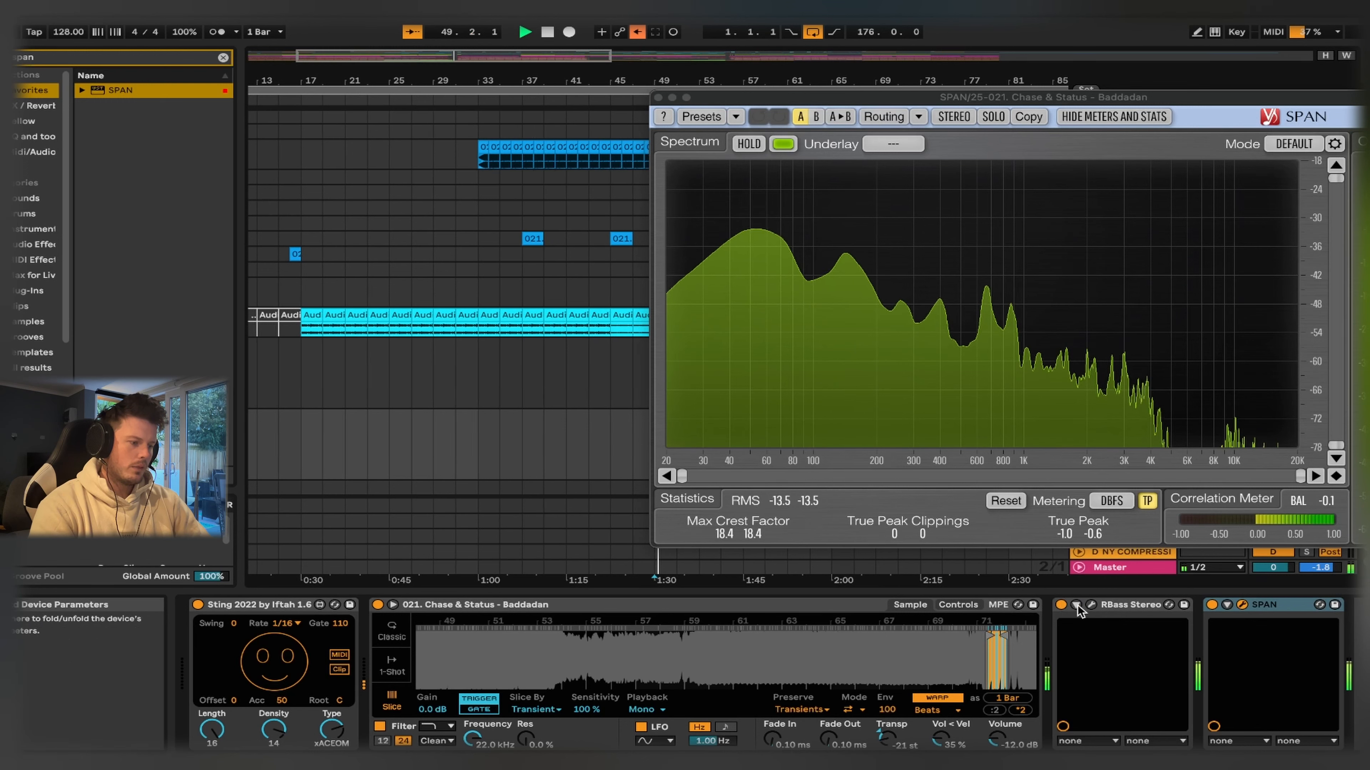
pyautogui.click(1060, 605)
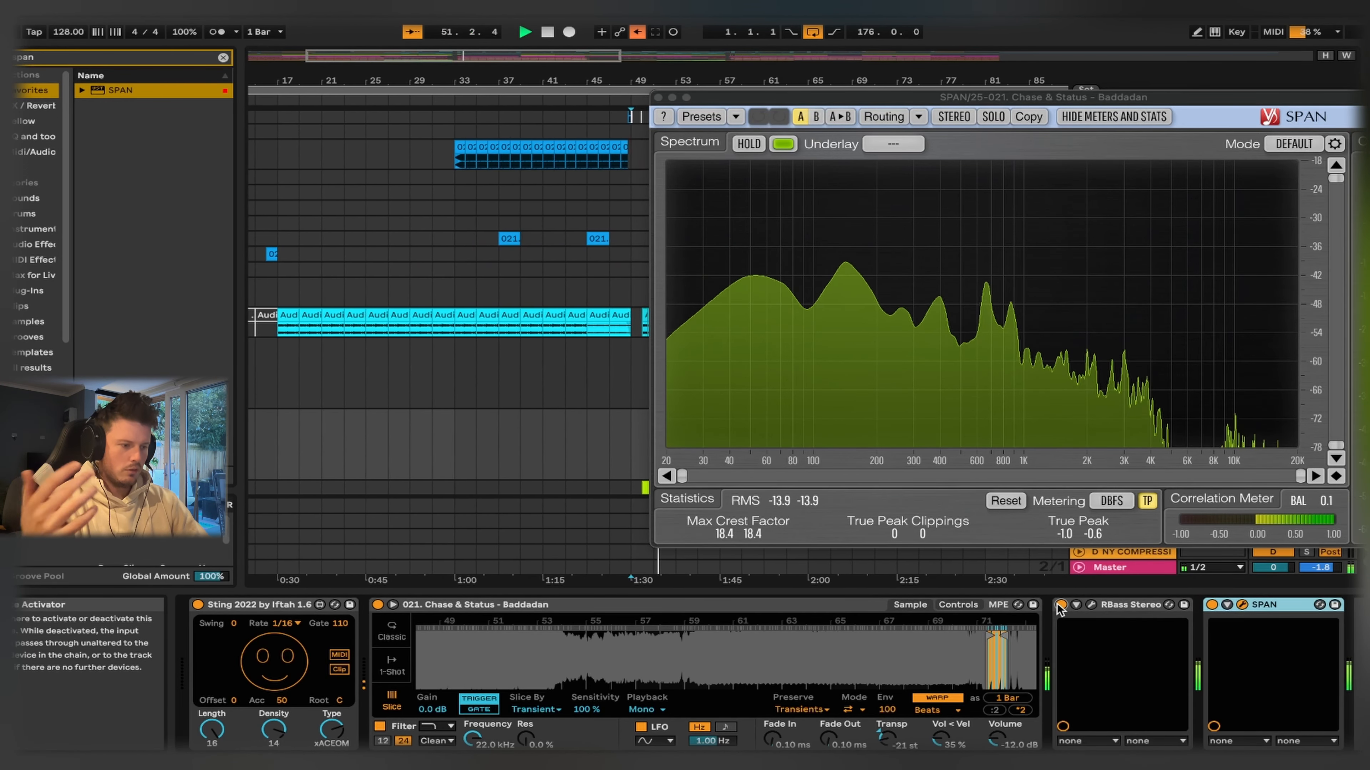
pyautogui.click(658, 98)
pyautogui.press('space')
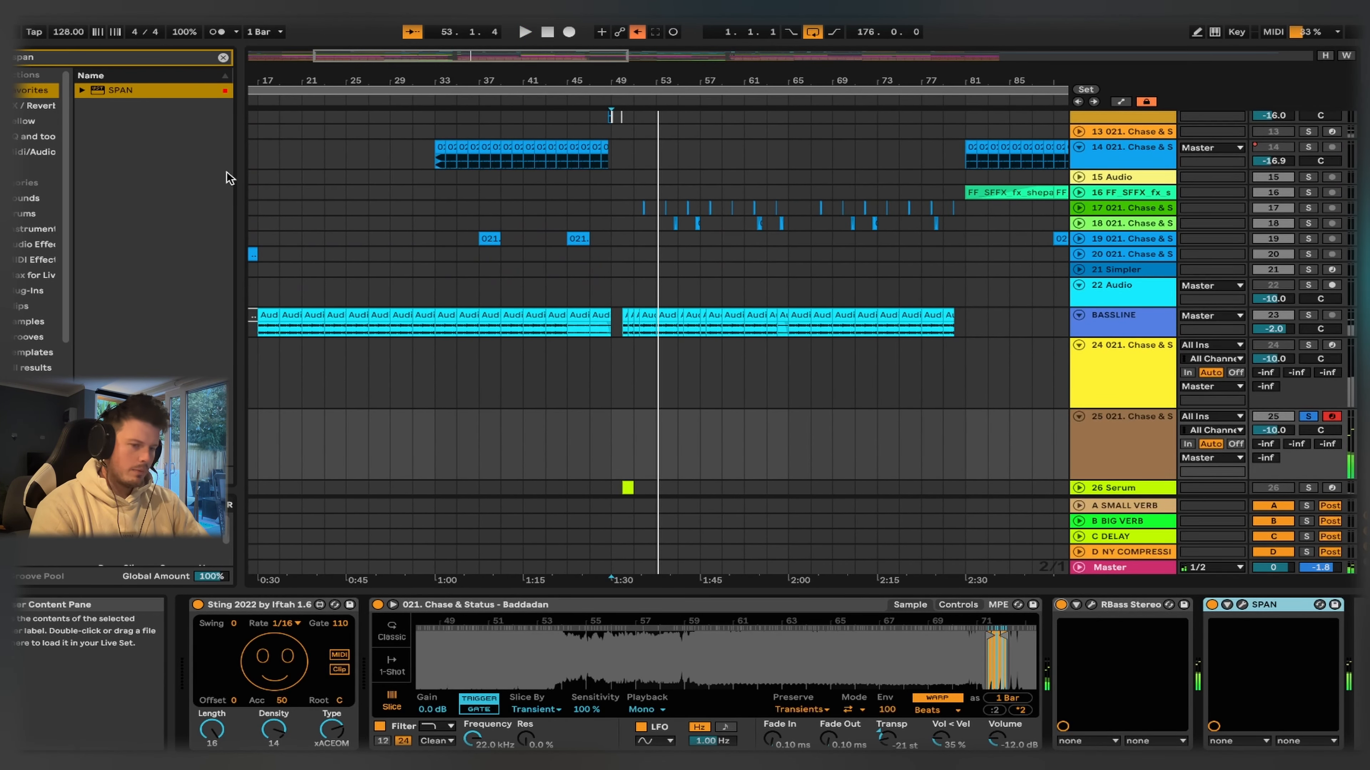
# - Search the favorites for black and add Black Box Analog Design HG-2MS after SPAN
pyautogui.click(223, 57)
pyautogui.write('black')
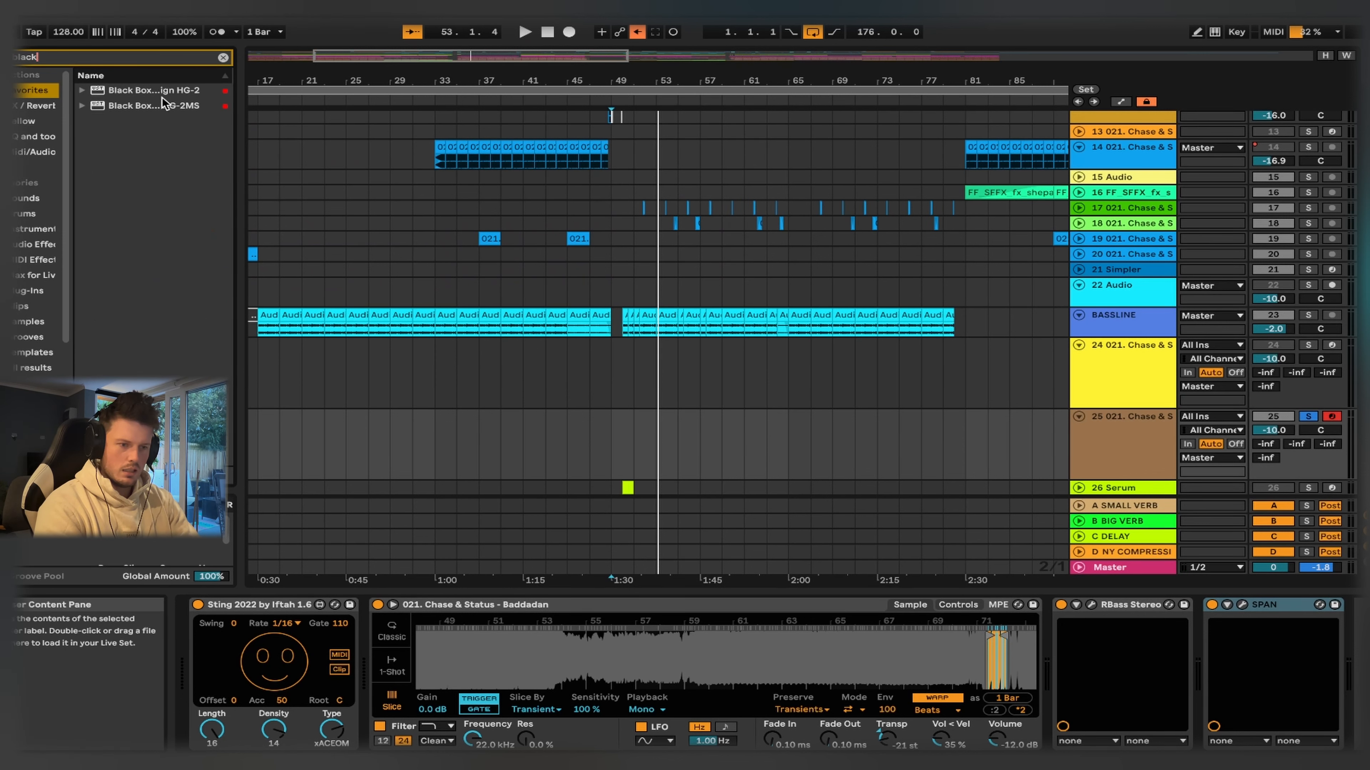
pyautogui.moveTo(162, 106); pyautogui.dragTo(393, 164)
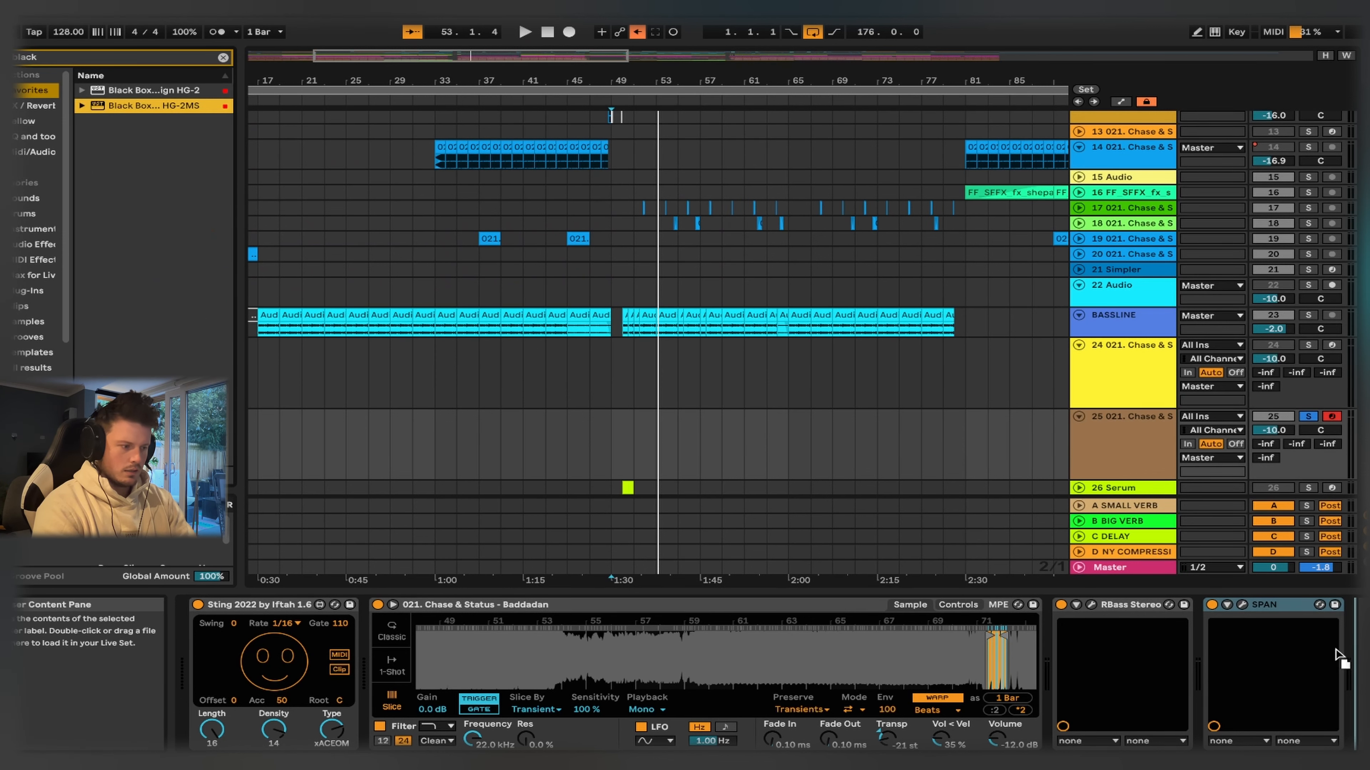
pyautogui.moveTo(335, 466); pyautogui.dragTo(335, 467)
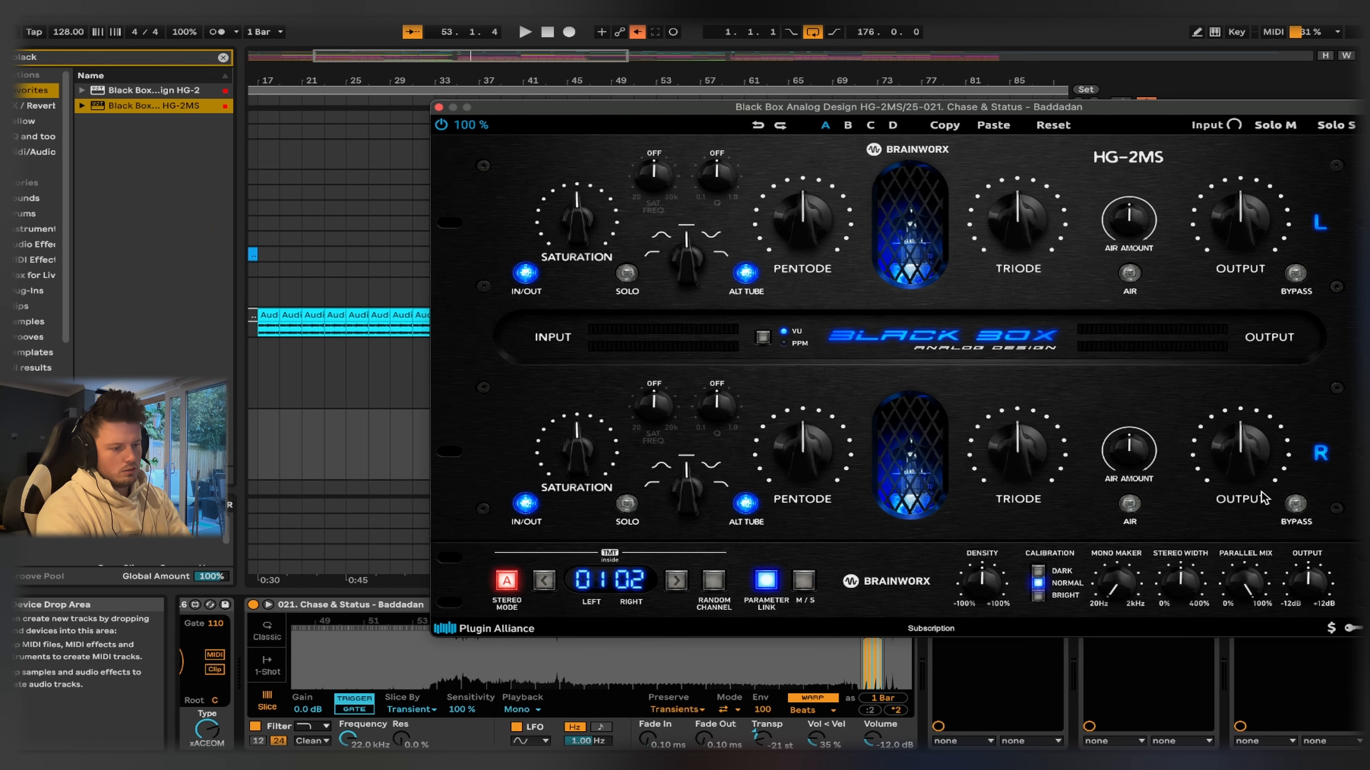
# - Close the HG-2MS window and play the bass, comparing the sound with HG-2MS bypassed and active
pyautogui.click(439, 106)
pyautogui.press('space')
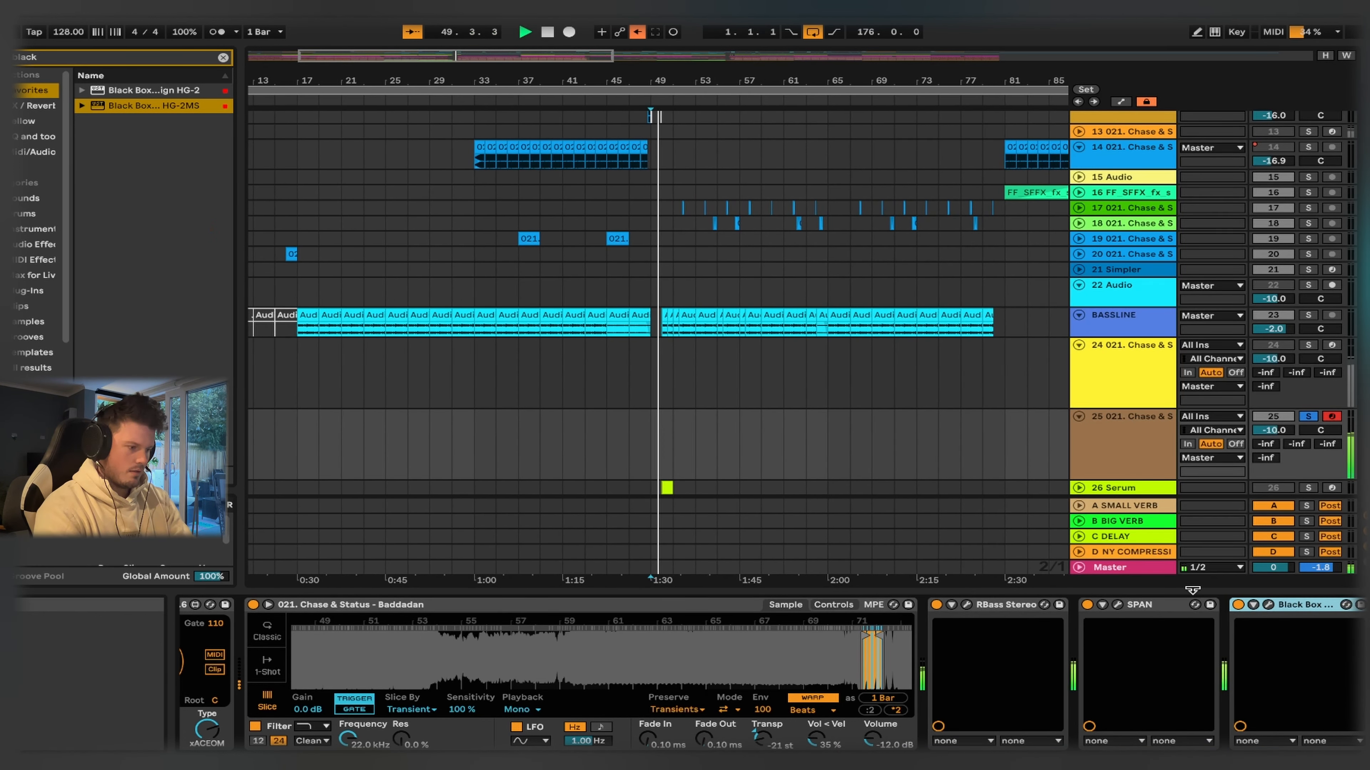
pyautogui.click(1239, 606)
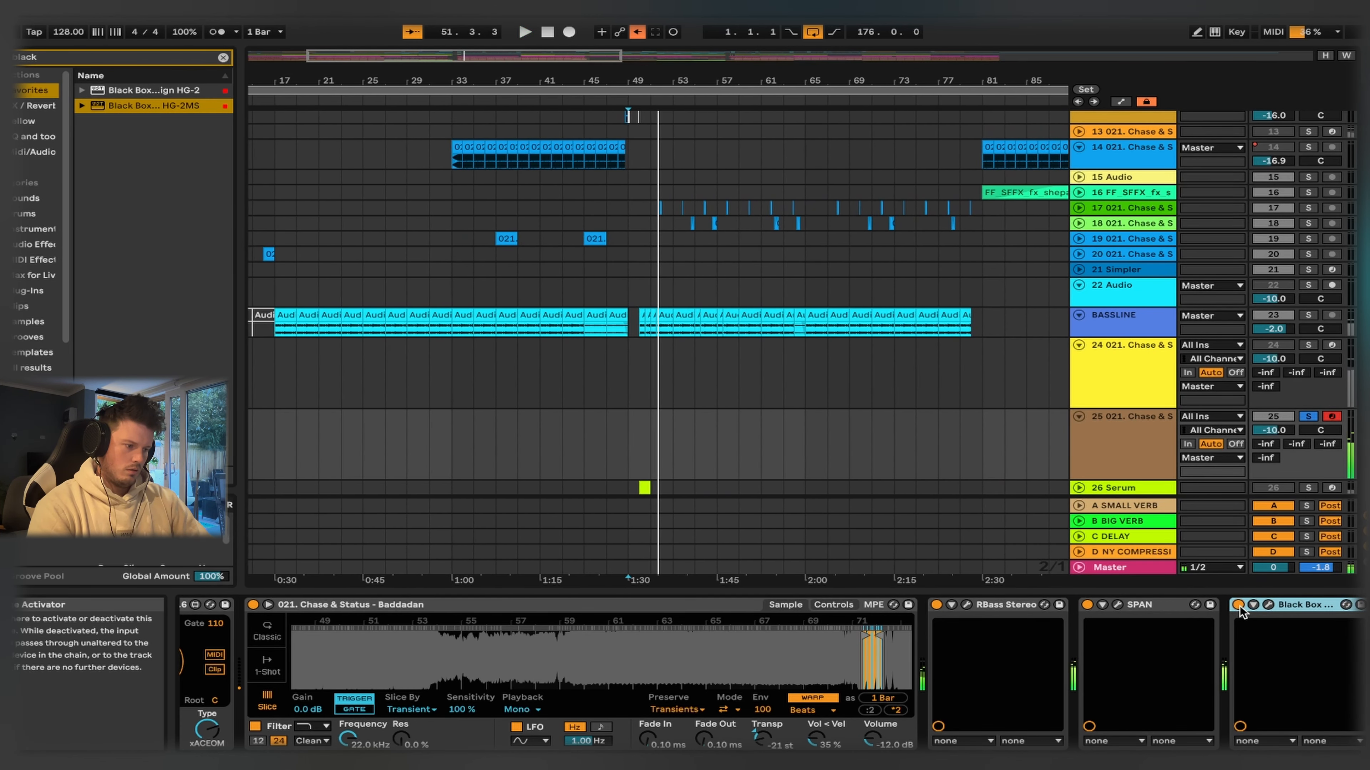
# - Clear the browser search and duplicate SPAN to the end of the device chain after HG-2MS
pyautogui.click(223, 57)
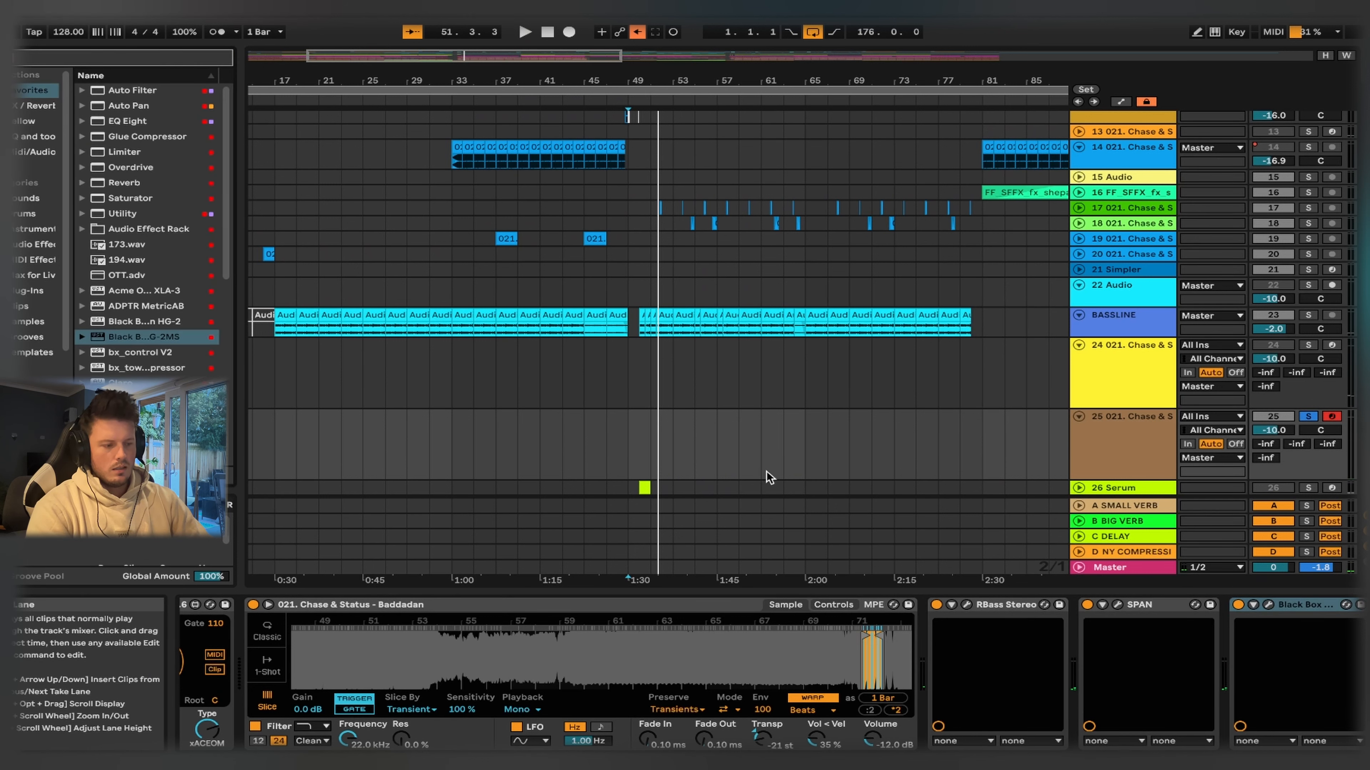
pyautogui.click(1287, 606)
pyautogui.click(1064, 606)
pyautogui.moveTo(1065, 608); pyautogui.dragTo(1334, 638)
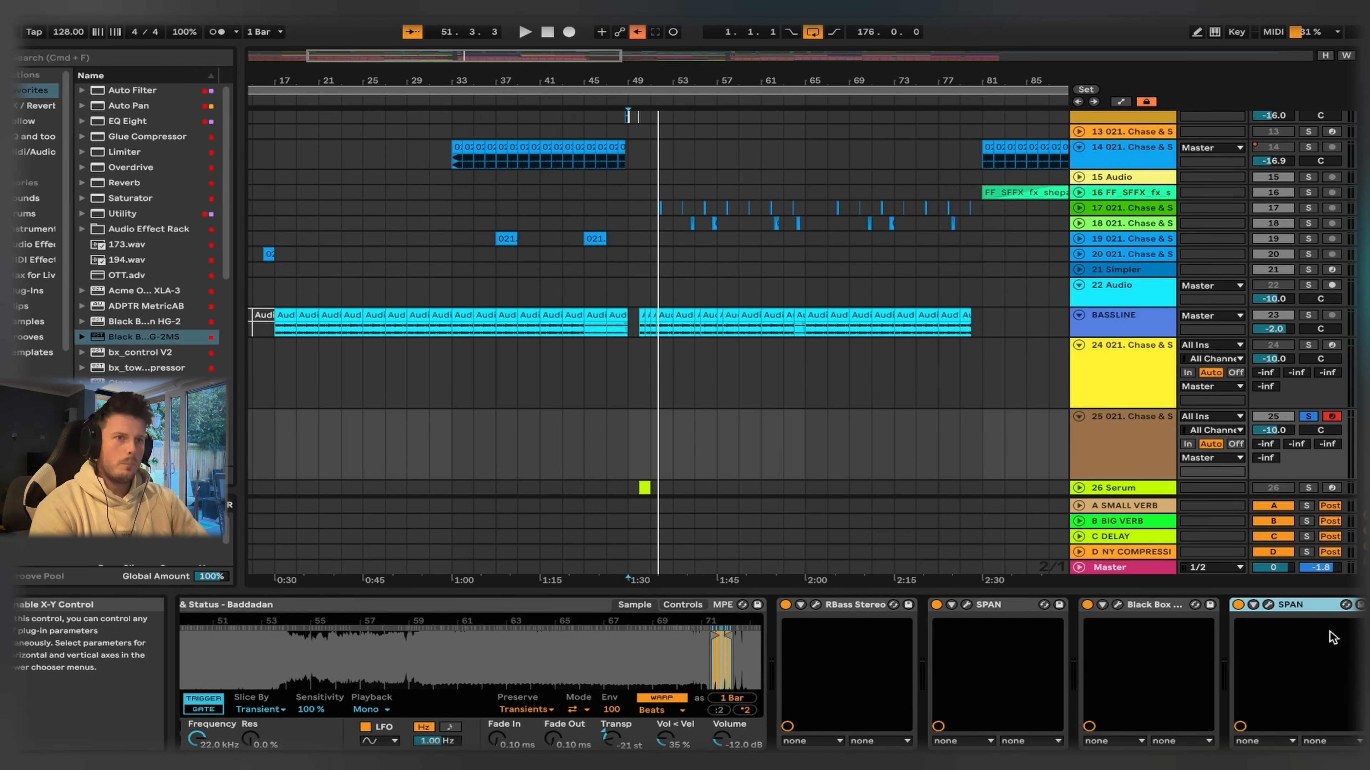
# - Play the bass and examine its spectrum in the SPAN placed after HG-2MS, closing the analyzer when finished
pyautogui.click(1267, 605)
pyautogui.press('space')
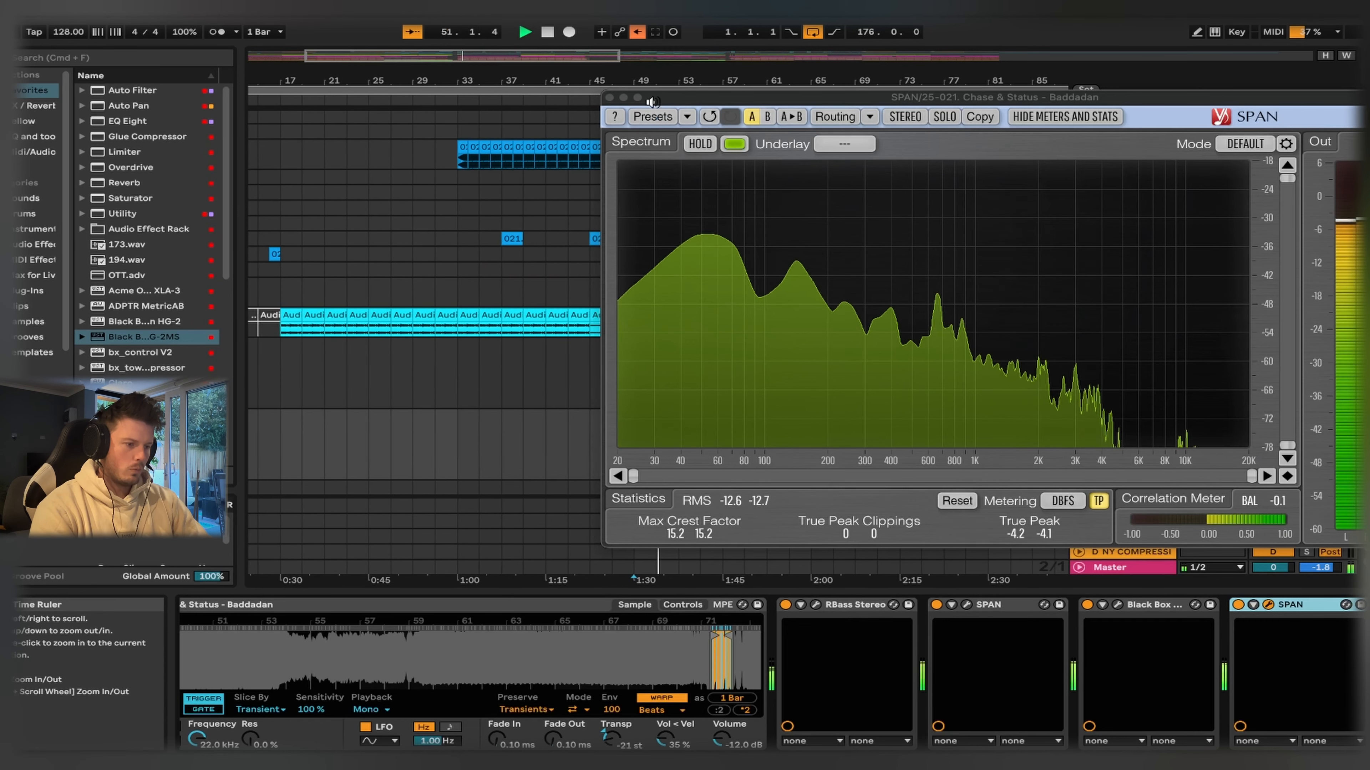
pyautogui.click(608, 97)
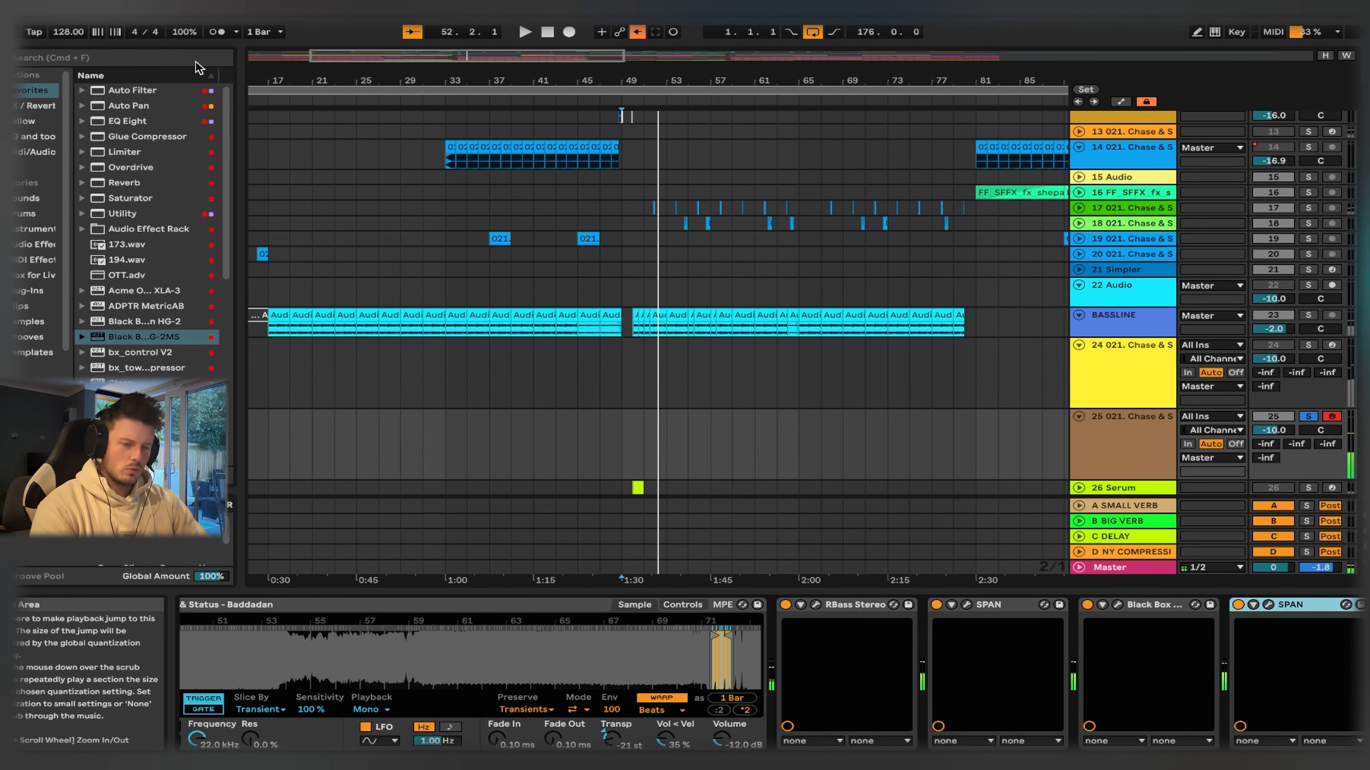
# - Search the favorites for rbass, add RBass (s) after the last SPAN, and set its intensity to 7.8
pyautogui.click(177, 57)
pyautogui.write('rbass')
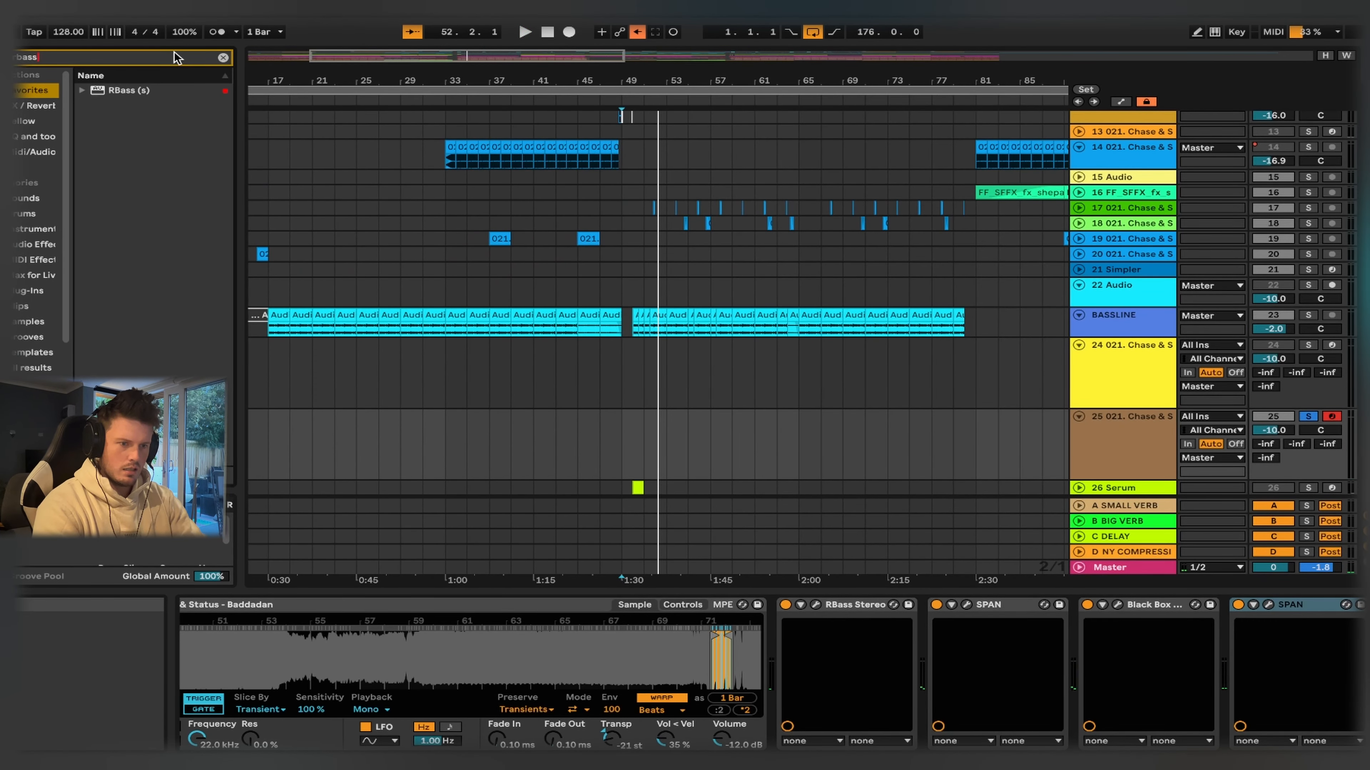
pyautogui.moveTo(140, 90); pyautogui.dragTo(696, 475)
pyautogui.moveTo(939, 531); pyautogui.dragTo(1216, 605)
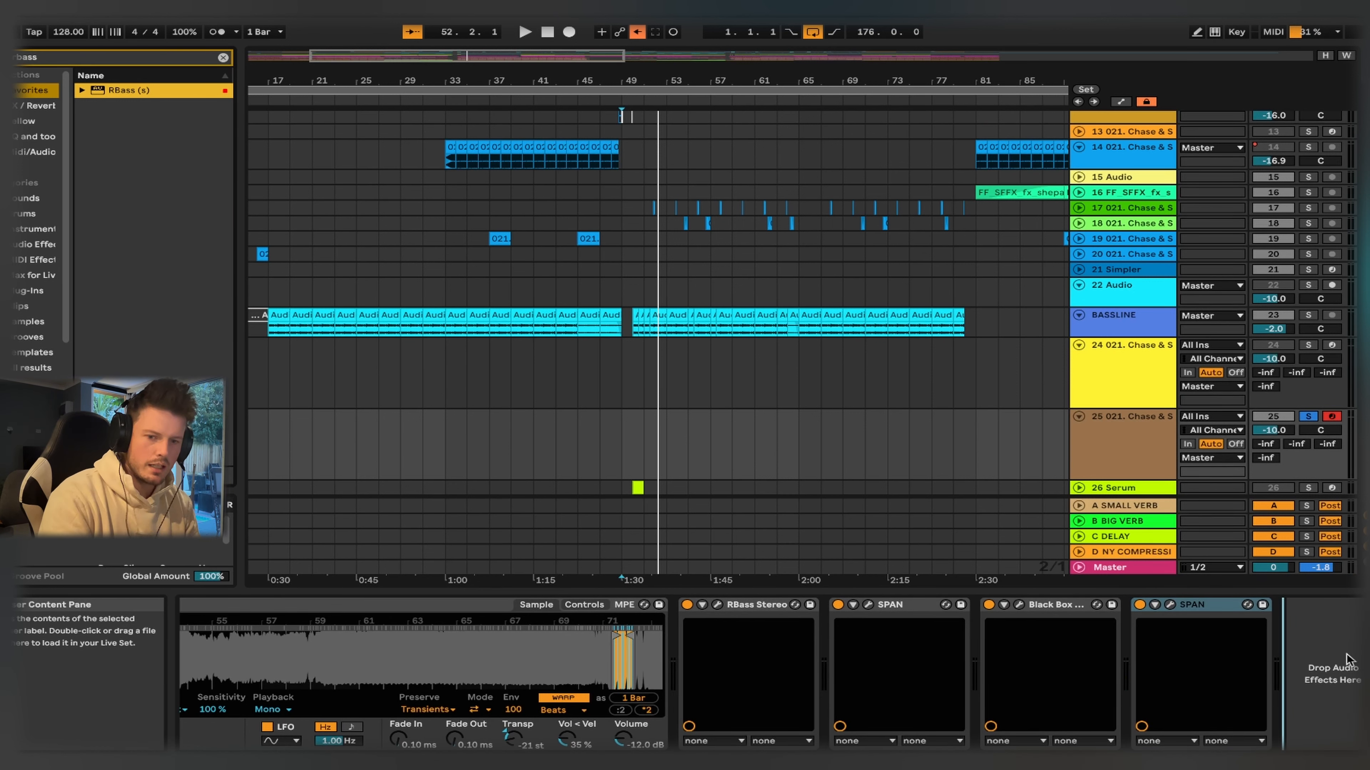
pyautogui.moveTo(1346, 659); pyautogui.dragTo(1342, 661)
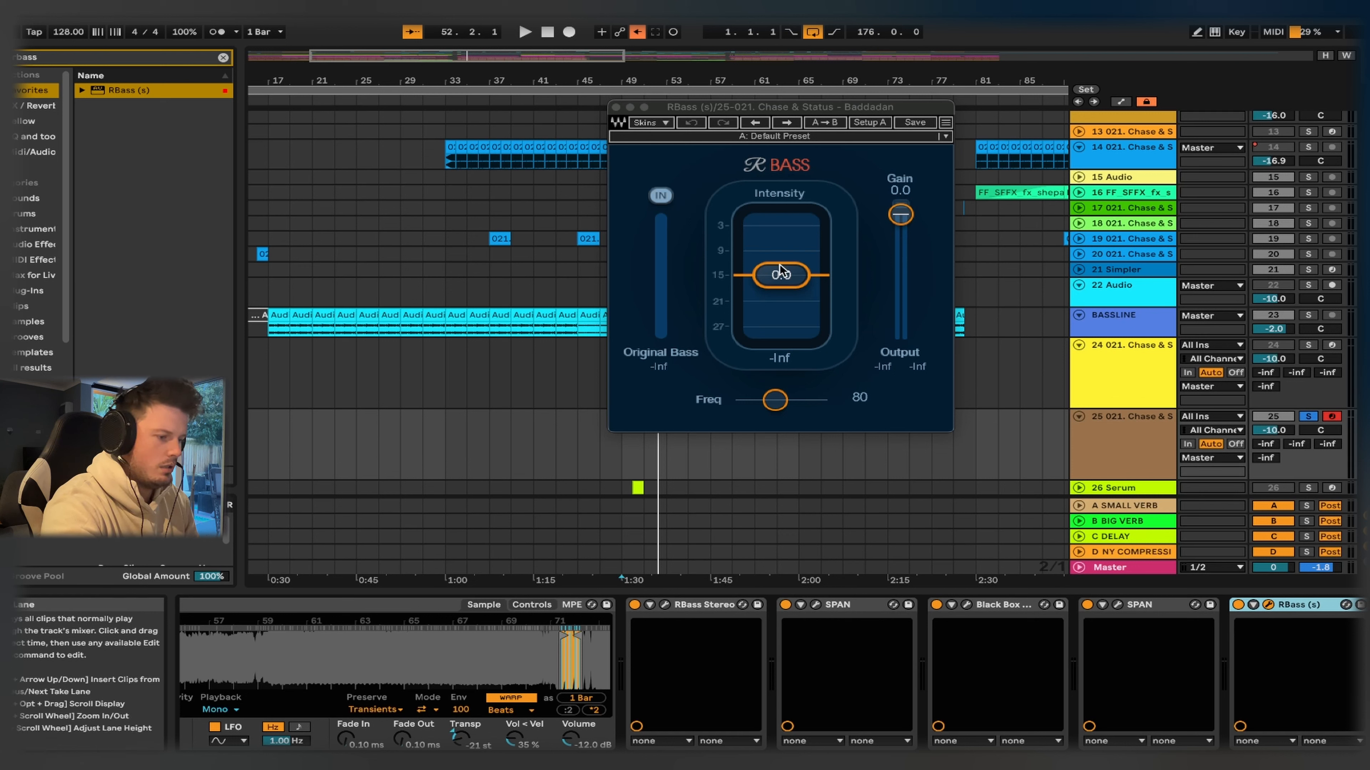
pyautogui.moveTo(780, 271); pyautogui.dragTo(781, 265)
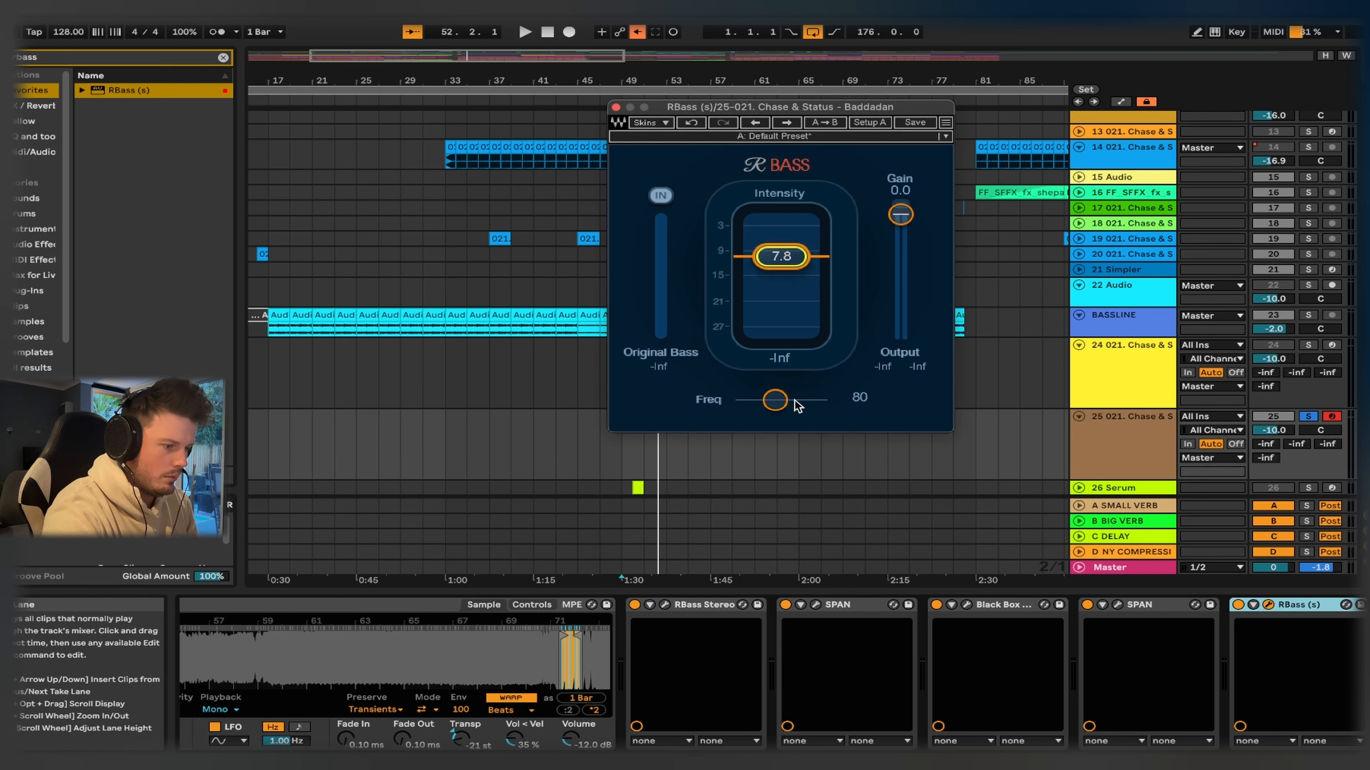
pyautogui.click(616, 110)
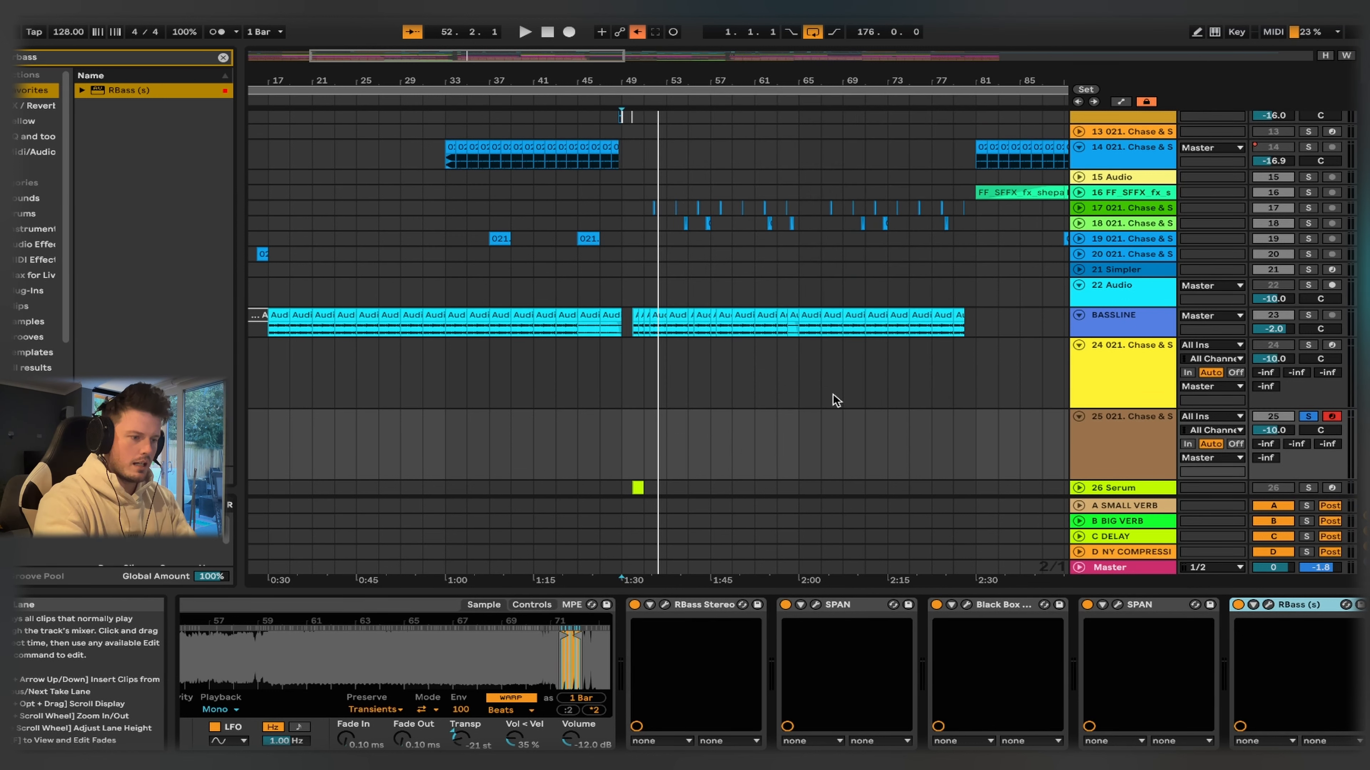
# - Add EQ Eight after the second RBass and set its low-pass filter frequency to 288 Hz, auditioning the bass
pyautogui.press('space')
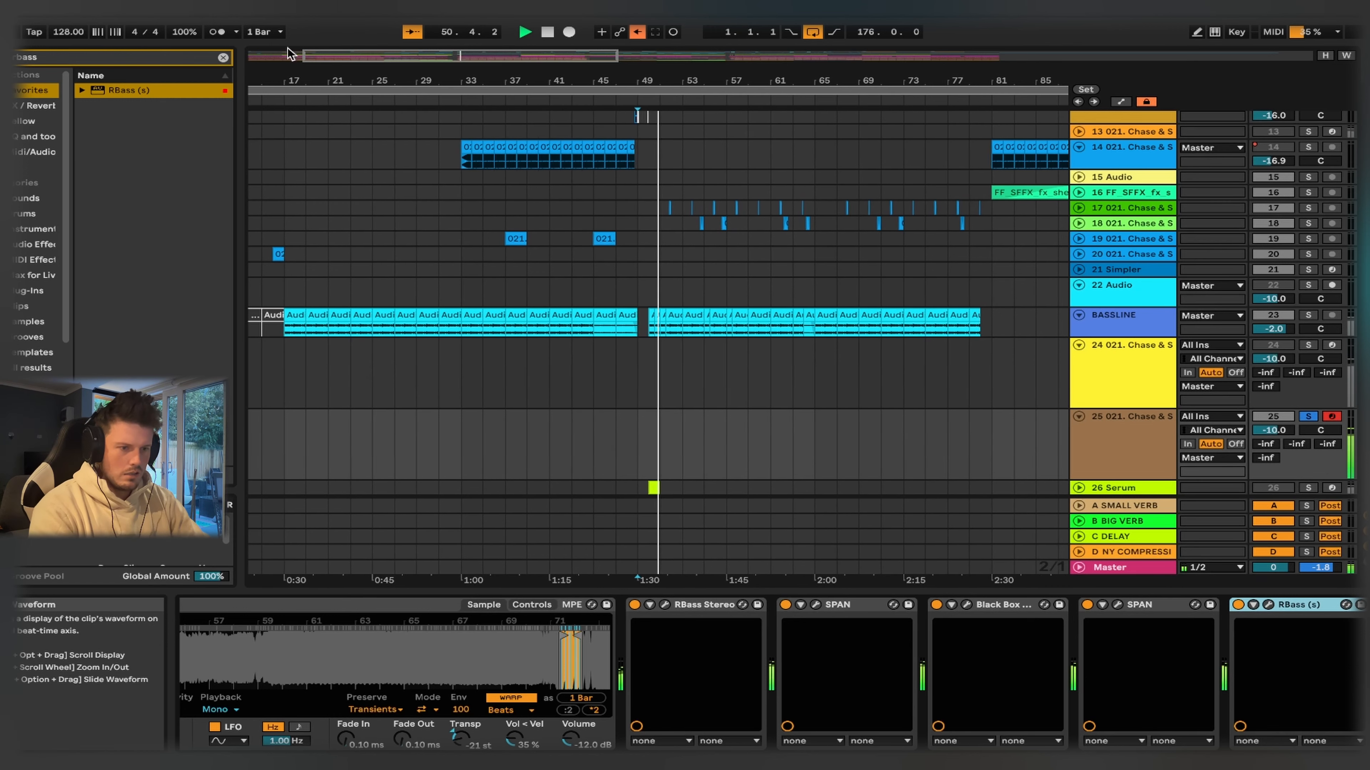
pyautogui.click(223, 57)
pyautogui.click(31, 135)
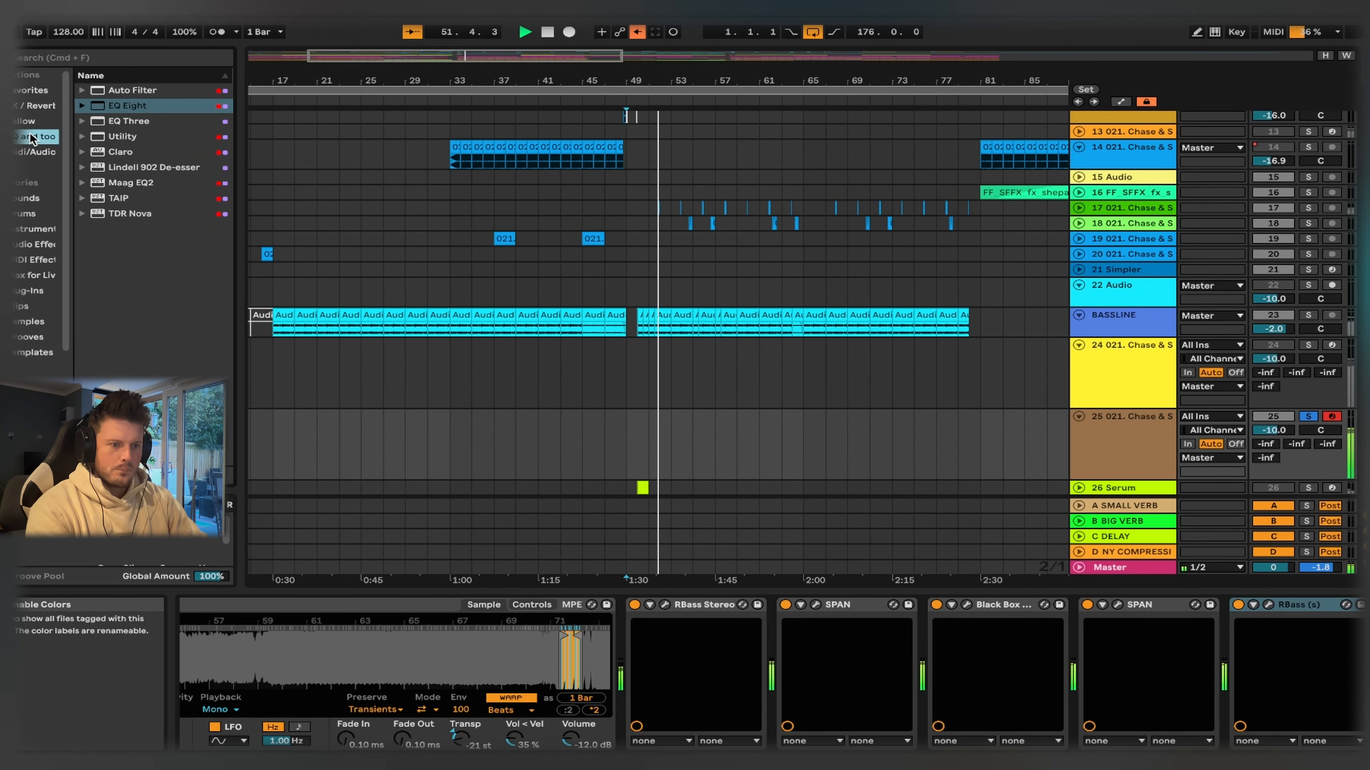
pyautogui.click(142, 108)
pyautogui.moveTo(653, 421); pyautogui.dragTo(1326, 666)
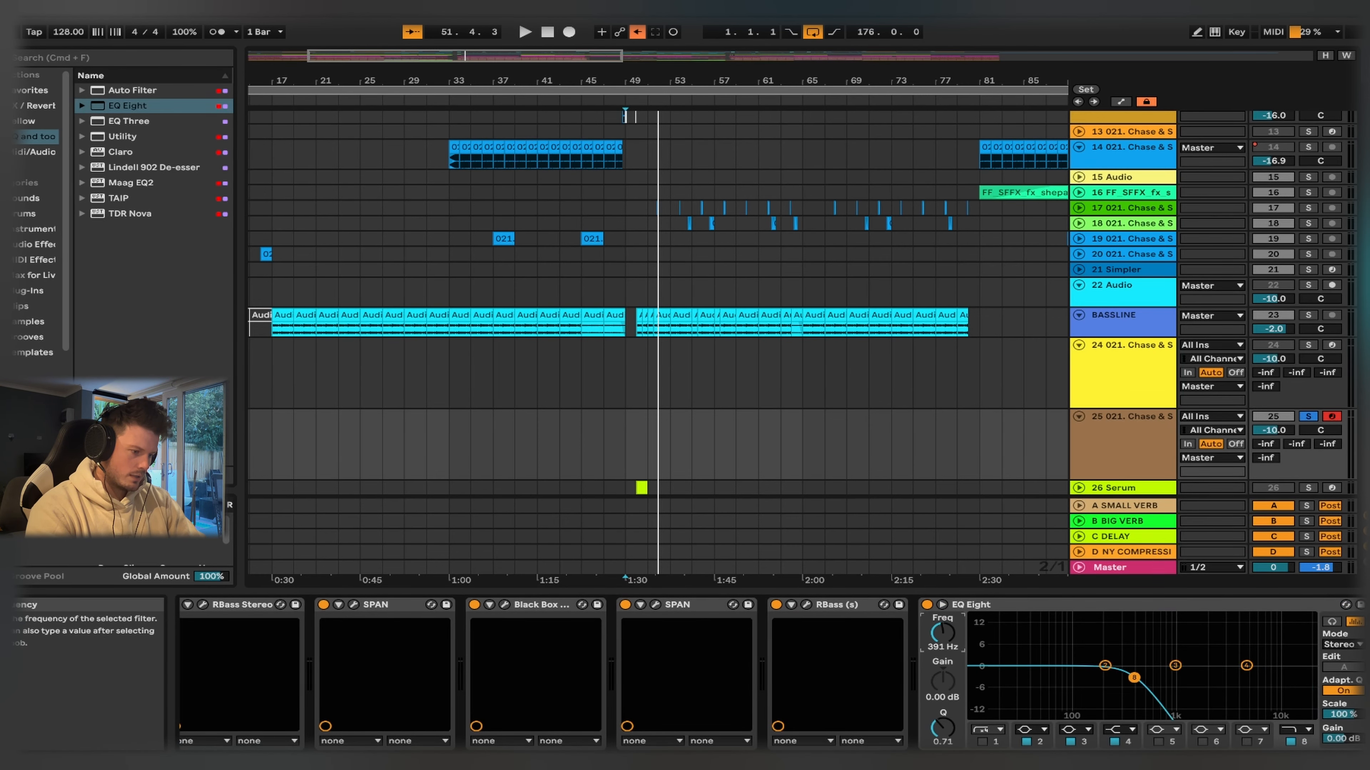
pyautogui.moveTo(942, 634); pyautogui.dragTo(953, 642)
pyautogui.press('space')
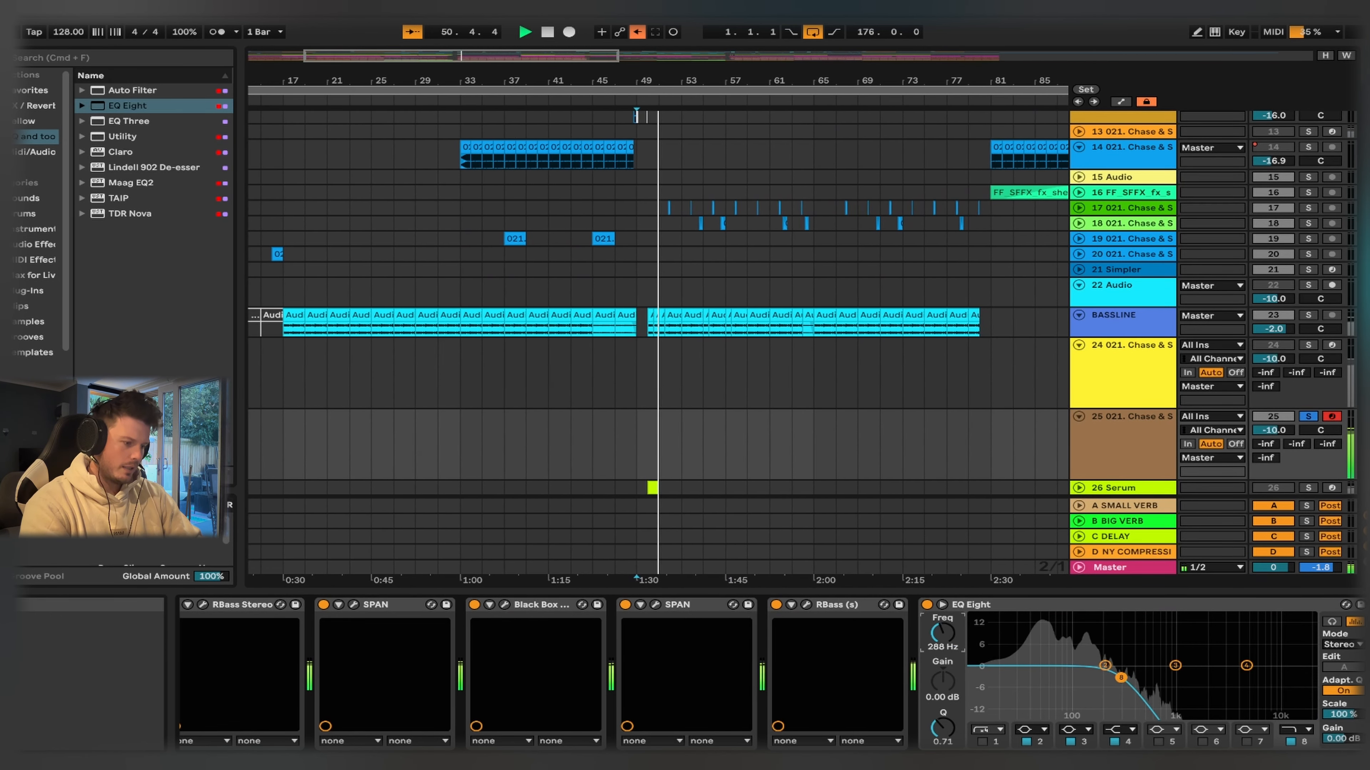
pyautogui.press('space')
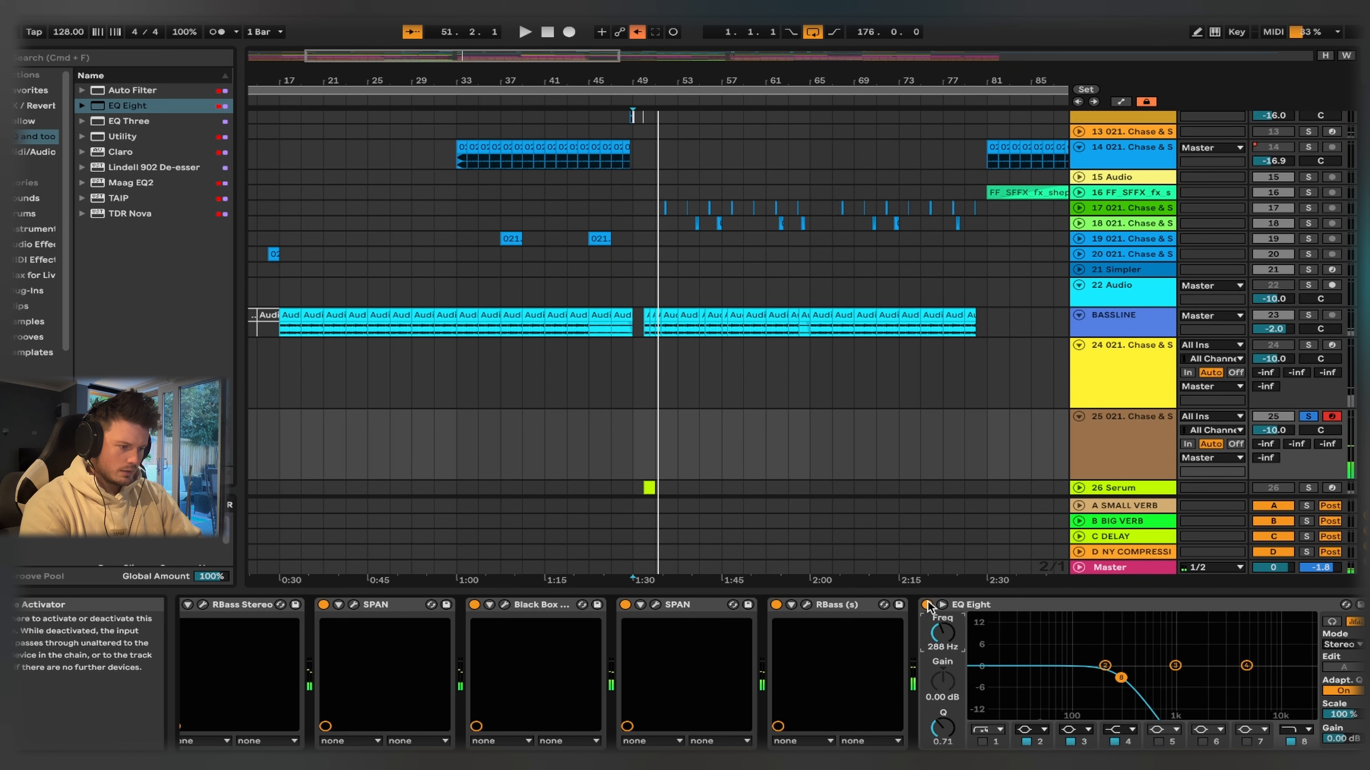
# - Group all the effects from RBass Stereo through EQ Eight into one audio effect rack
pyautogui.hscroll(-5, 598, 641)
pyautogui.click(378, 605)
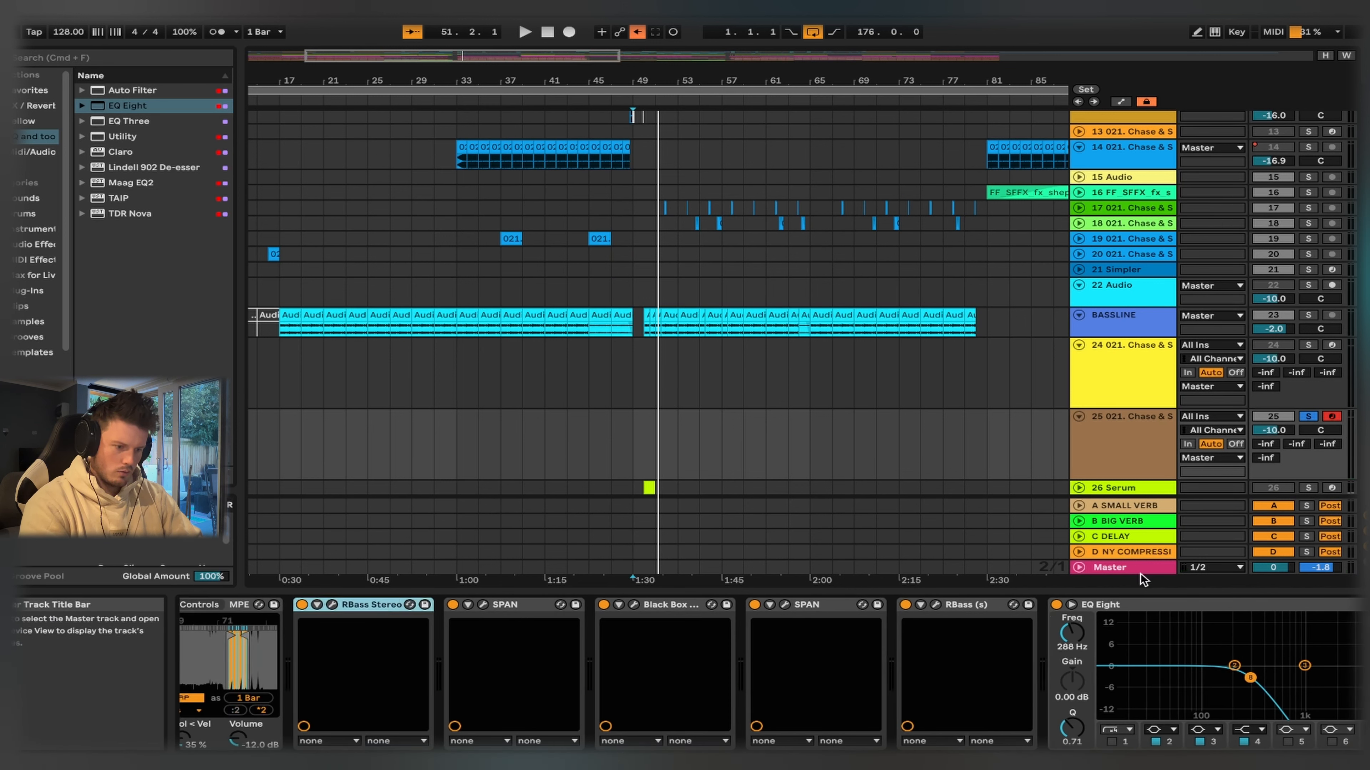
pyautogui.keyDown('shift'); pyautogui.click(1153, 605); pyautogui.keyUp('shift')
pyautogui.press('super+g')
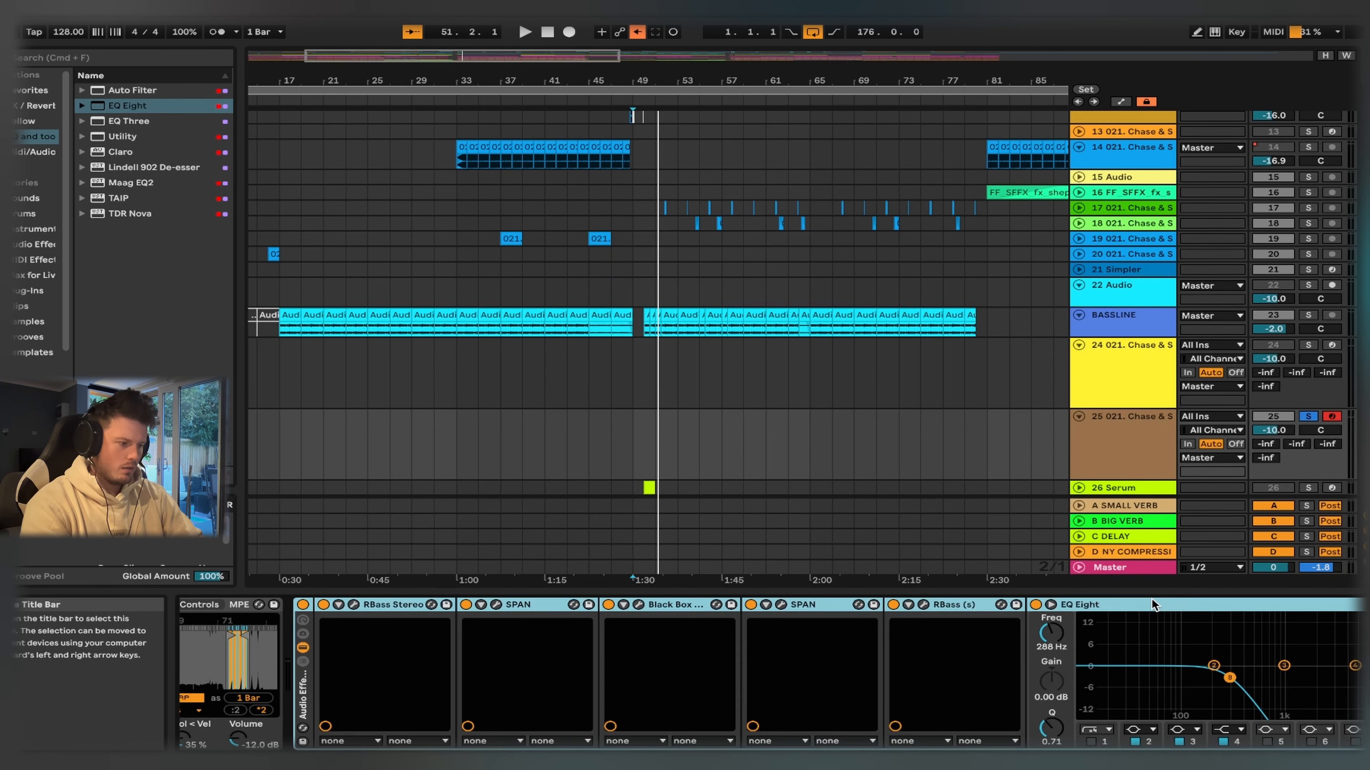
# - Play the bass from bar 49 and compare its sound with the whole effect rack bypassed and active
pyautogui.click(303, 605)
pyautogui.press('space')
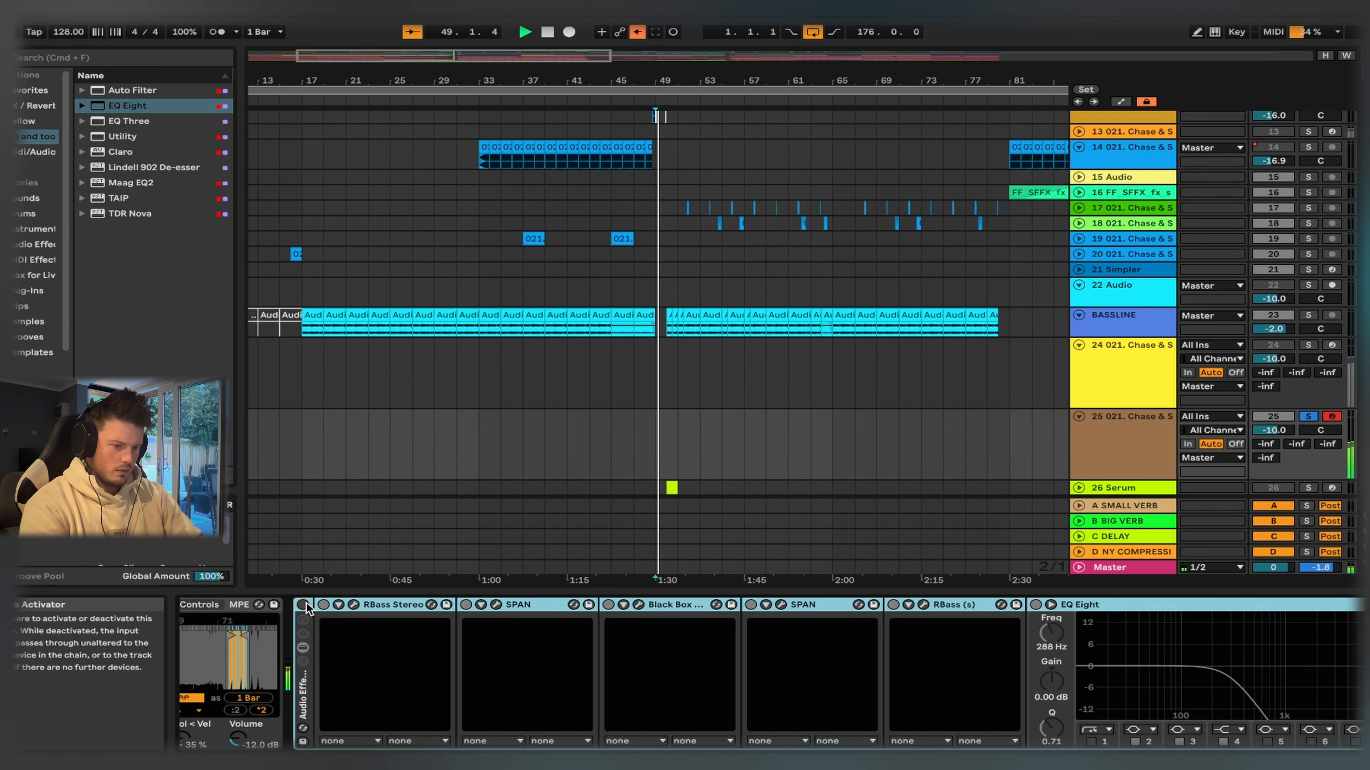
pyautogui.hscroll(-5, 565, 504)
pyautogui.scroll(-1, 565, 505)
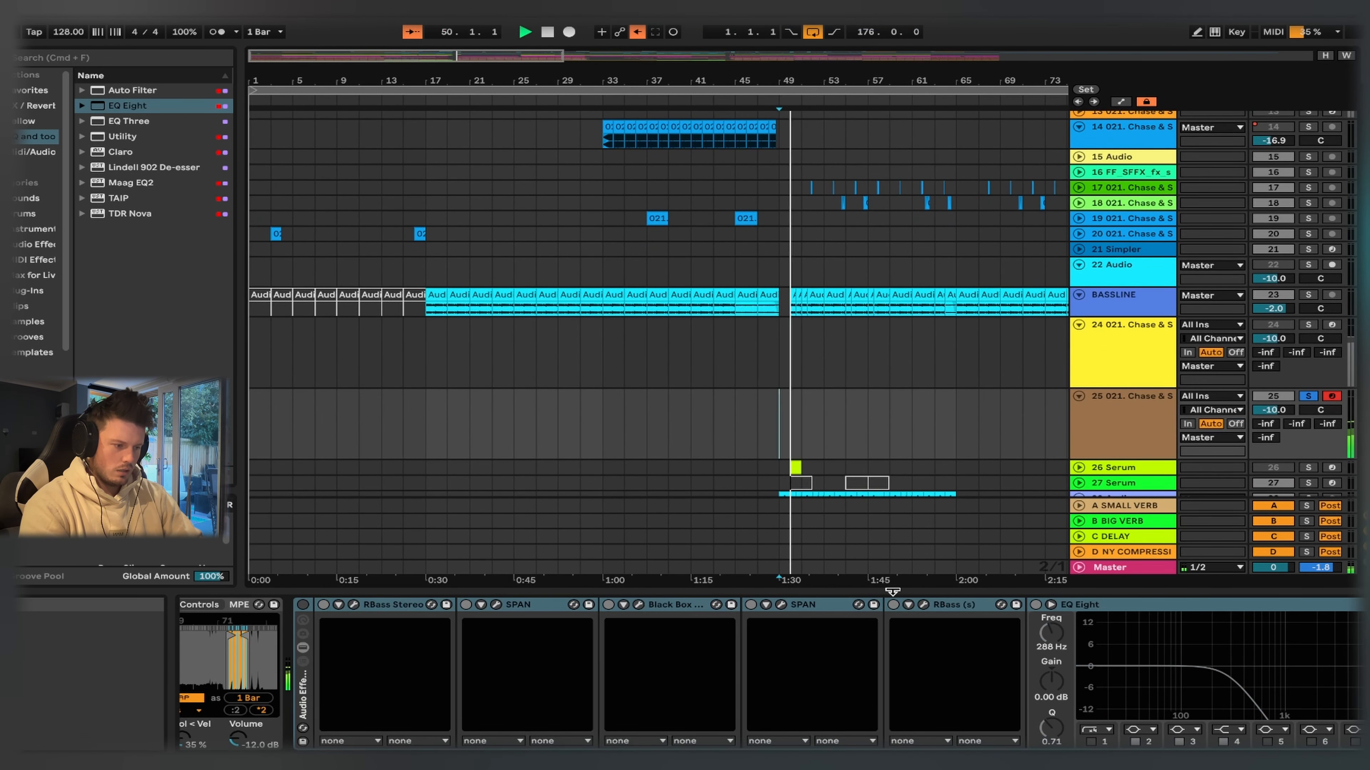
pyautogui.click(303, 605)
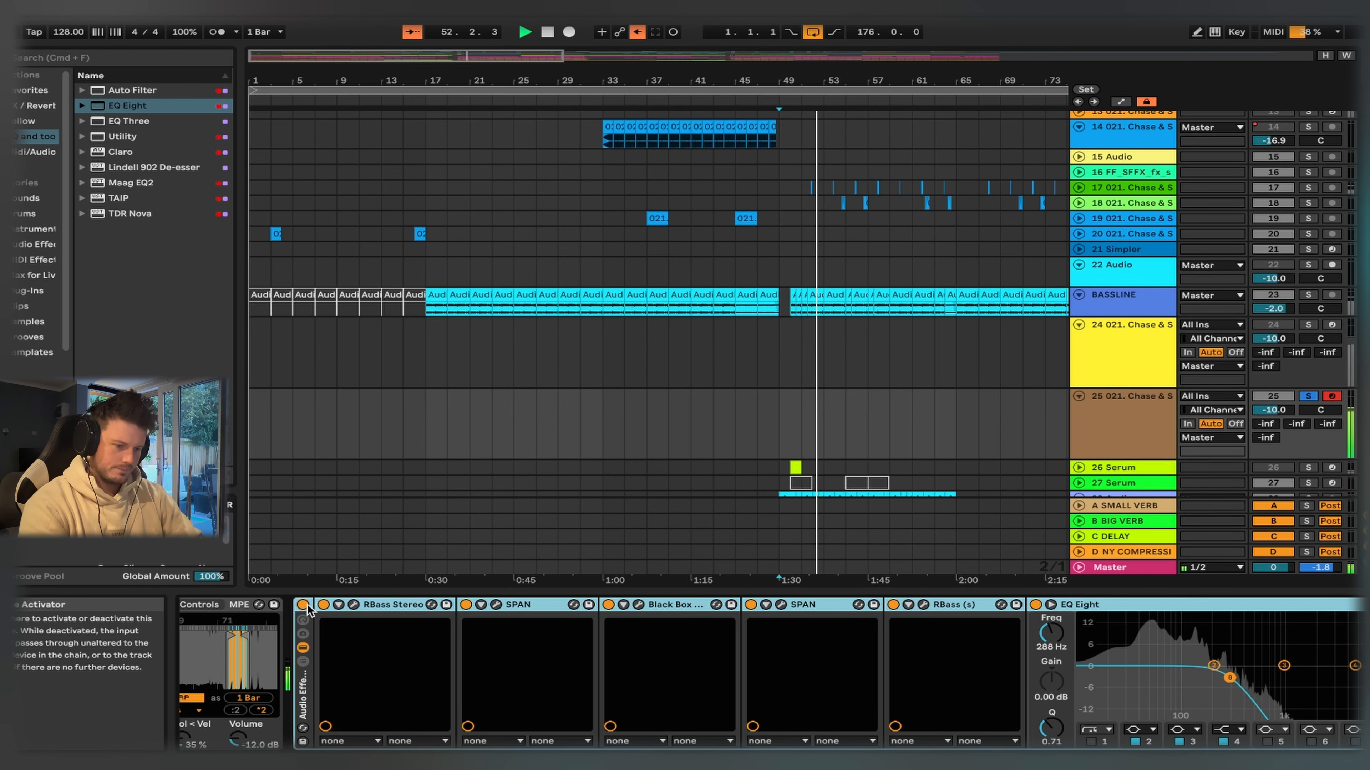
# - Search the favorites for kickstart and add Kickstart 2 after the effect rack
pyautogui.hscroll(5, 623, 696)
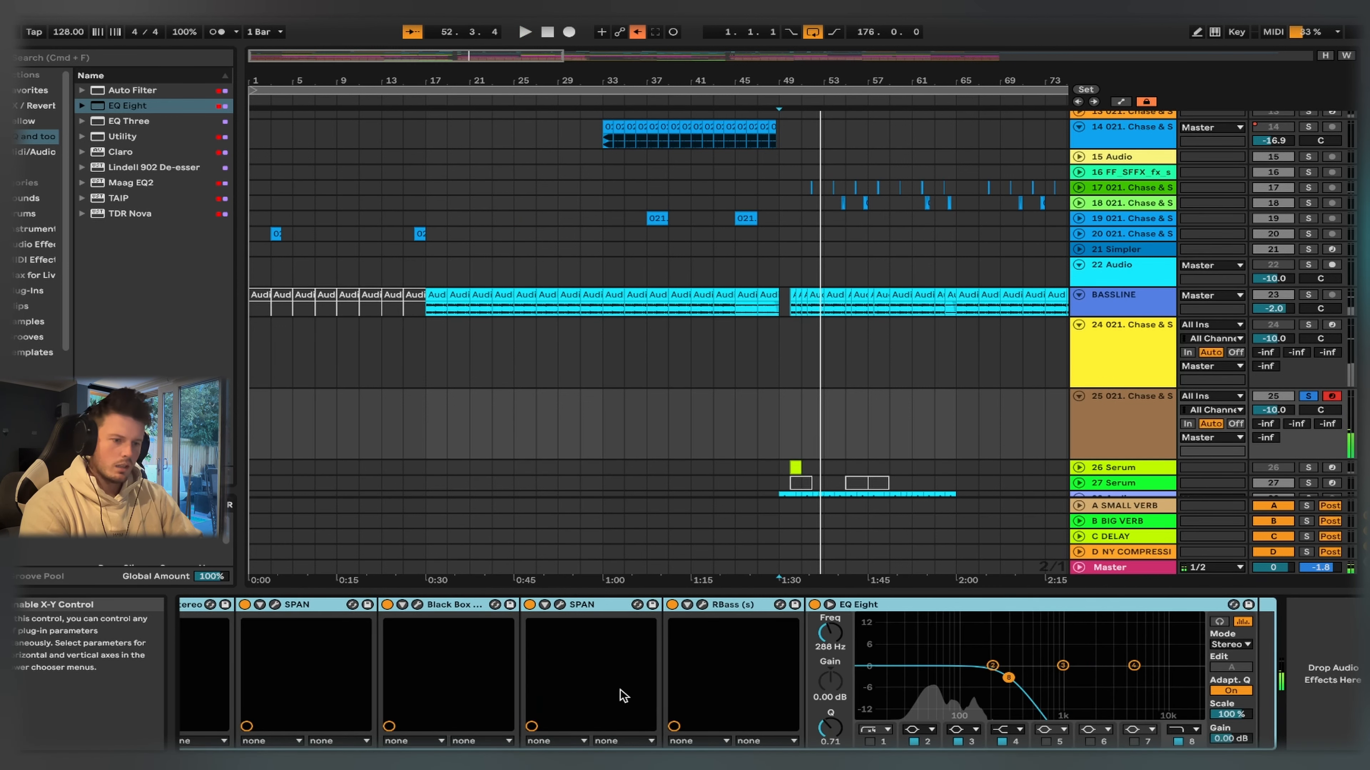
pyautogui.click(35, 90)
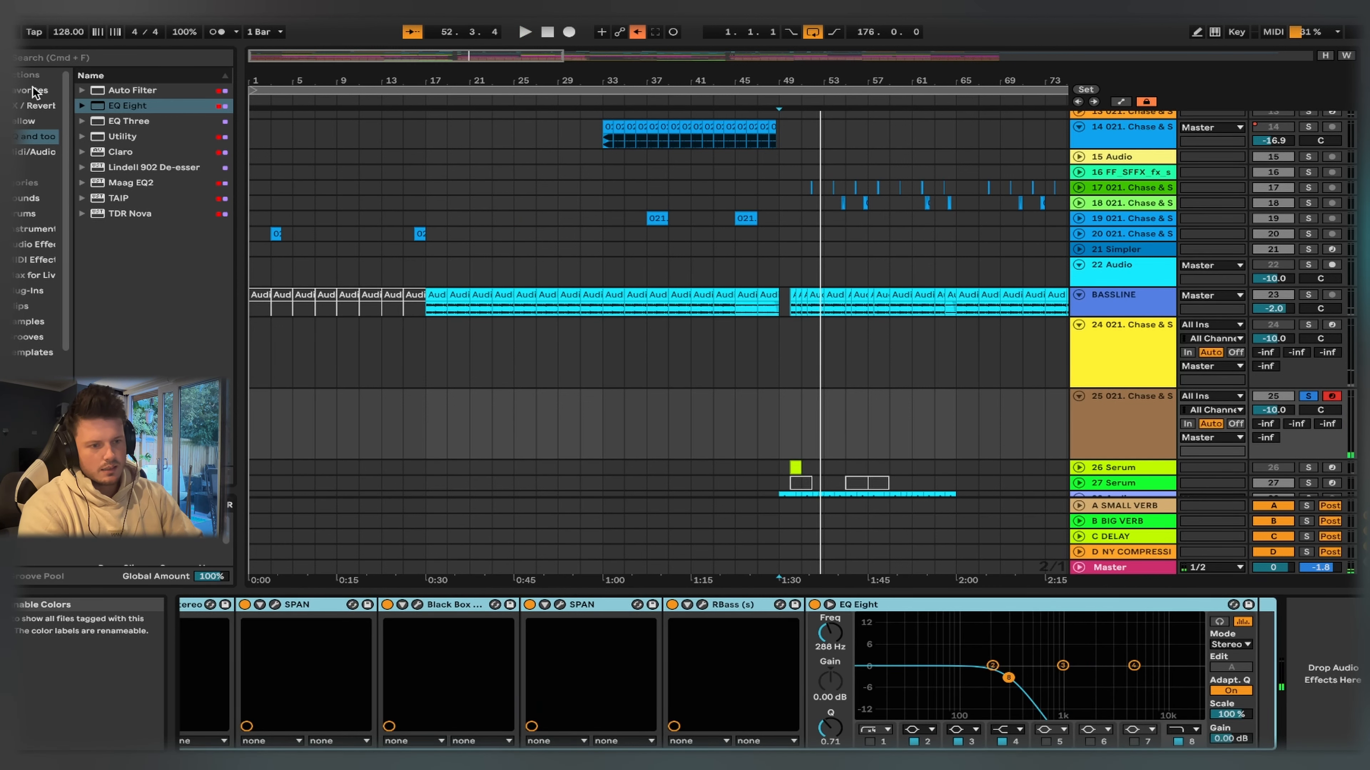
pyautogui.click(97, 55)
pyautogui.write('kickstart')
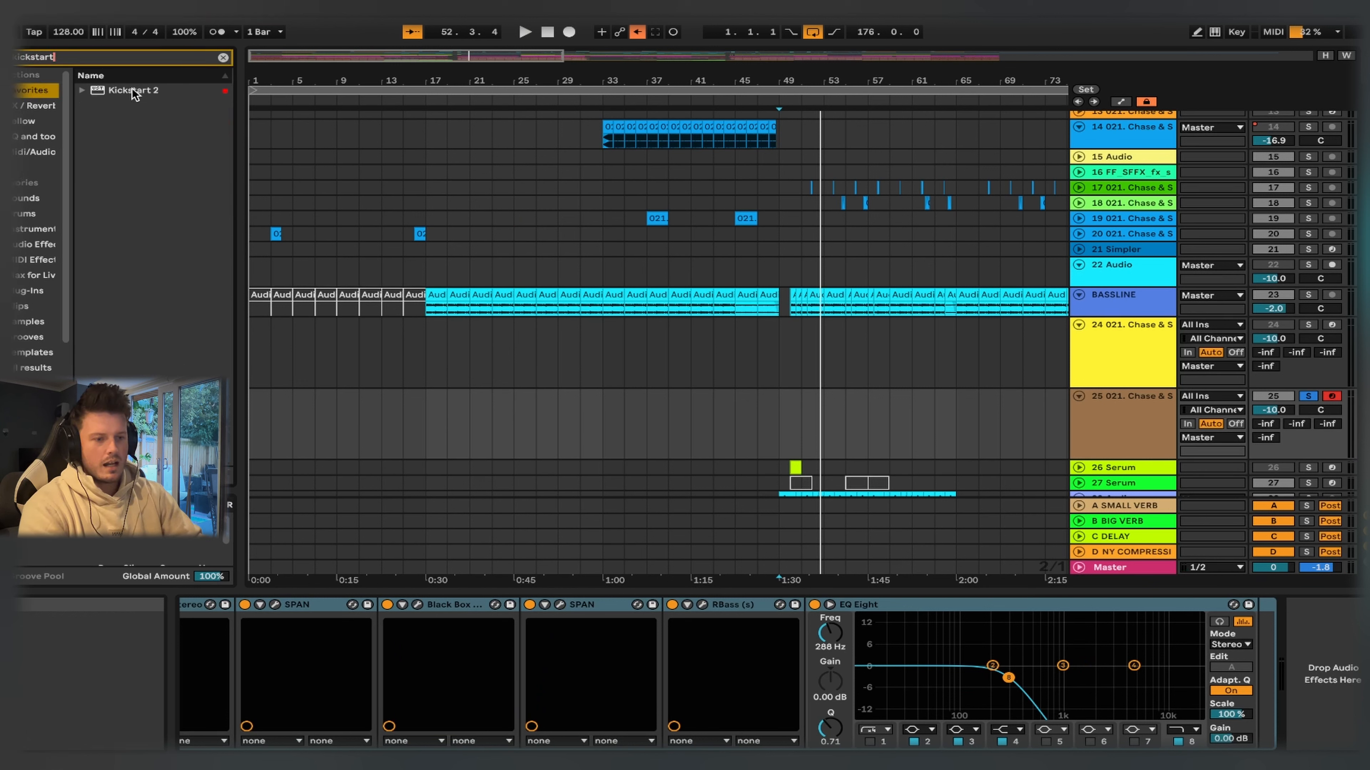
pyautogui.moveTo(134, 93); pyautogui.dragTo(331, 166)
pyautogui.moveTo(1142, 594); pyautogui.dragTo(1296, 637)
# - Choose the second ducking curve in the lower row of Kickstart 2 and set the mix to 87%
pyautogui.click(941, 473)
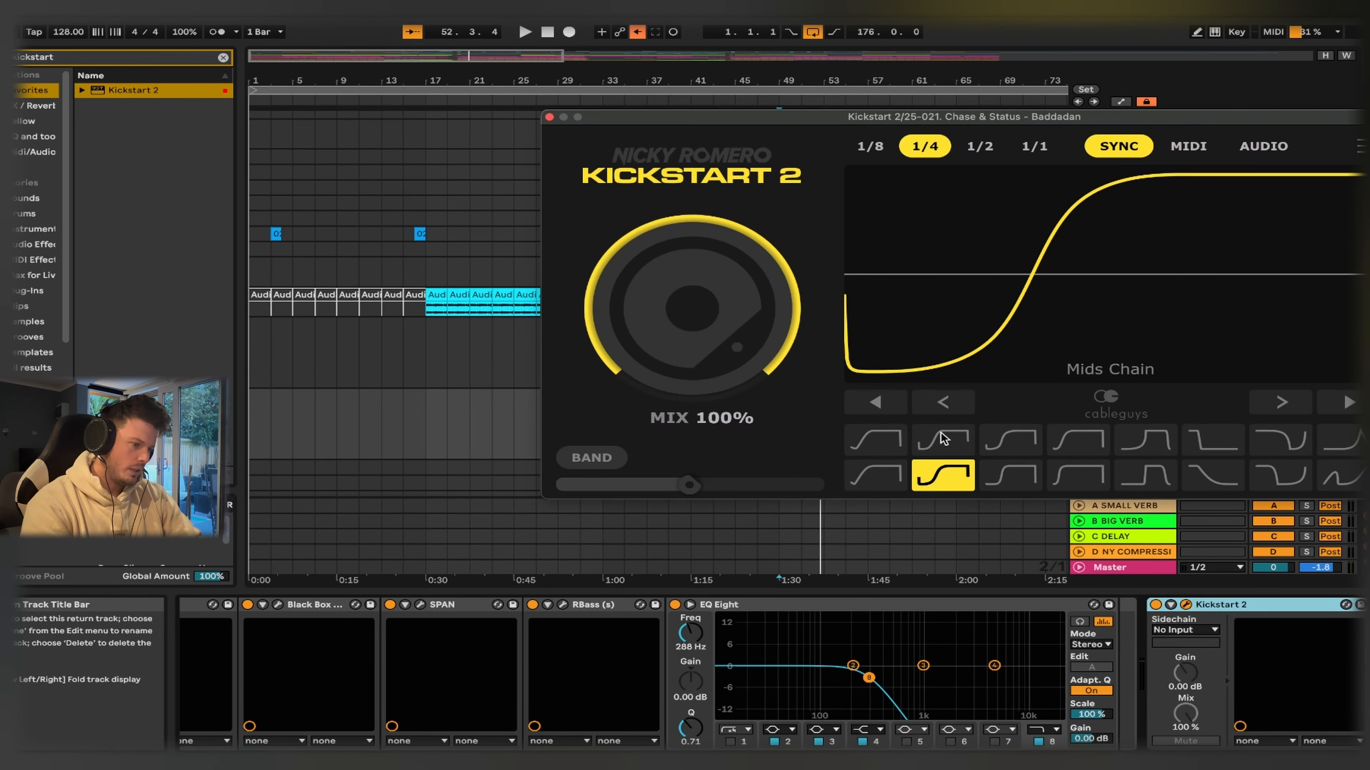
pyautogui.moveTo(956, 117); pyautogui.dragTo(755, 99)
pyautogui.moveTo(443, 238); pyautogui.dragTo(444, 249)
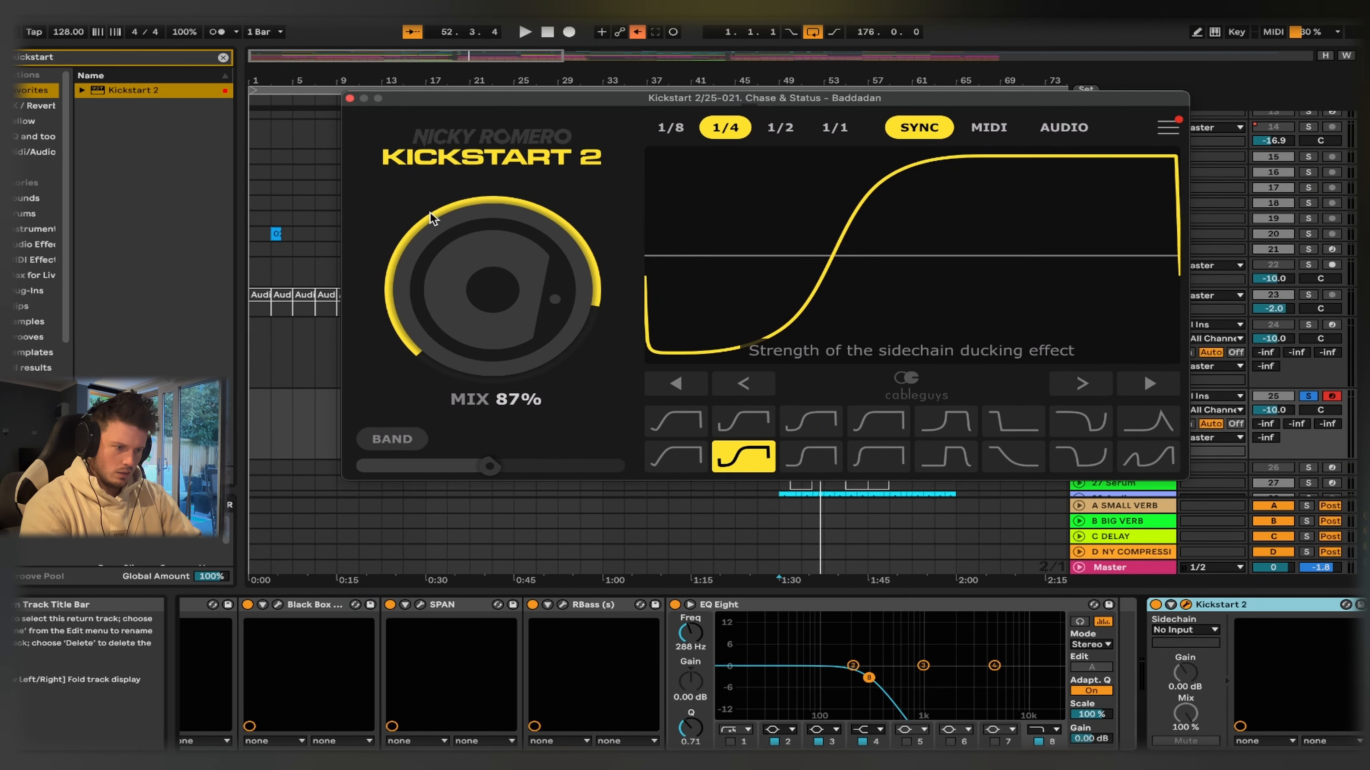
pyautogui.click(349, 98)
# - Unsolo track 25, play it with the full arrangement, and set its volume to -10.3 dB
pyautogui.scroll(-5, 1240, 325)
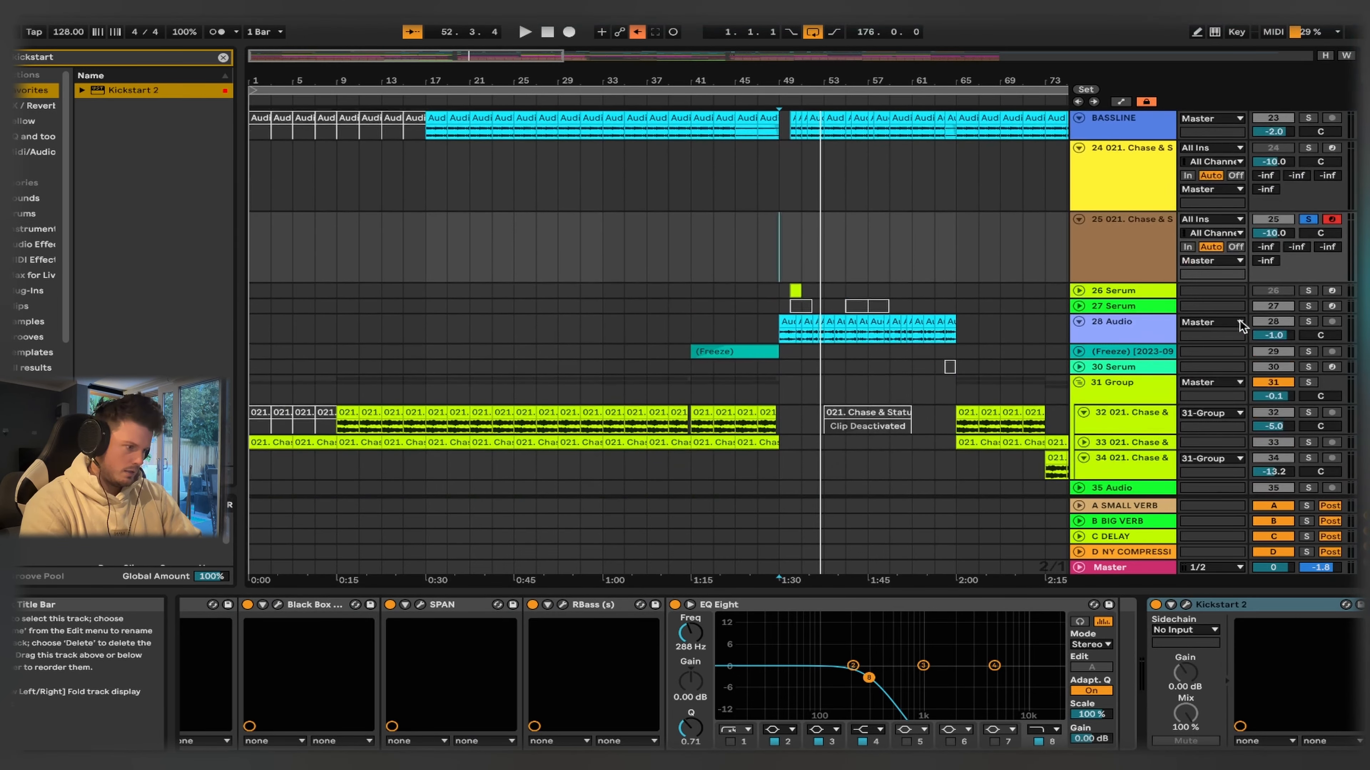
pyautogui.click(1308, 283)
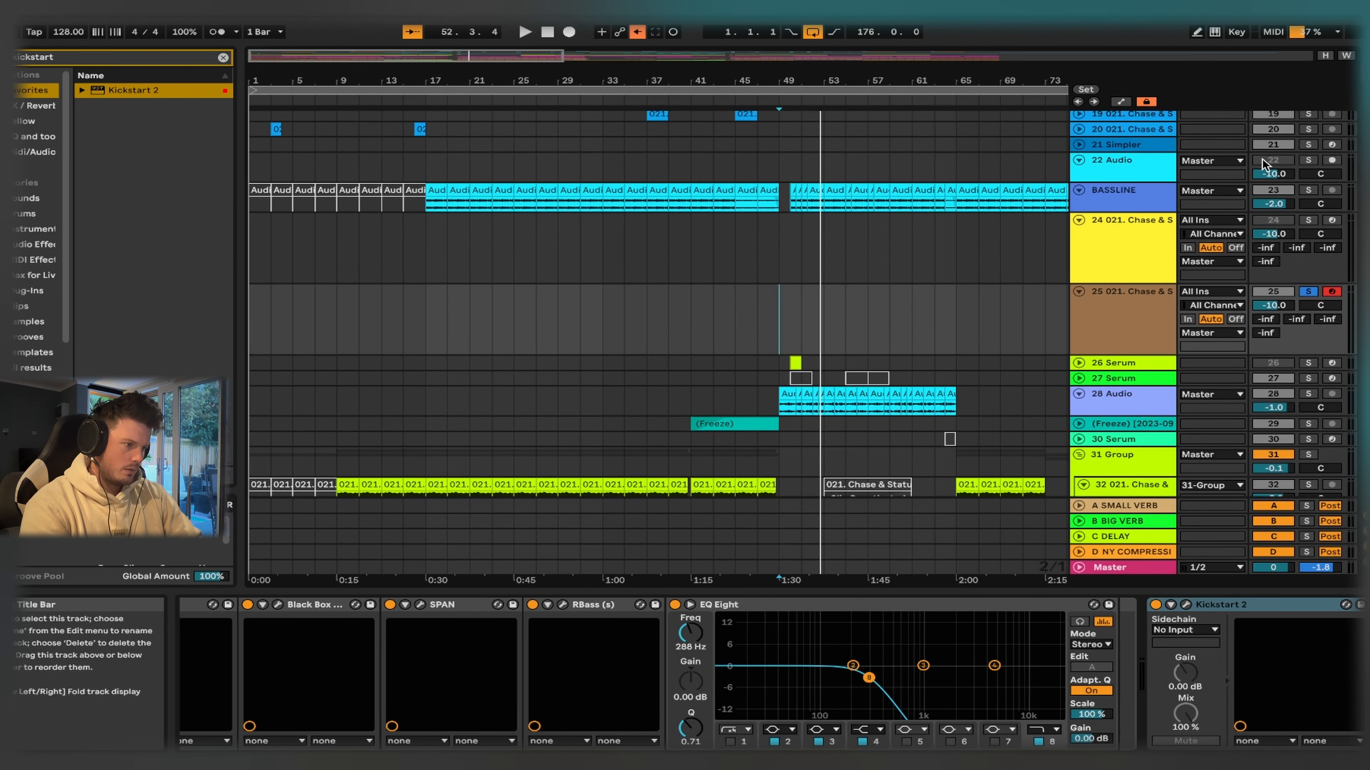
pyautogui.press('space')
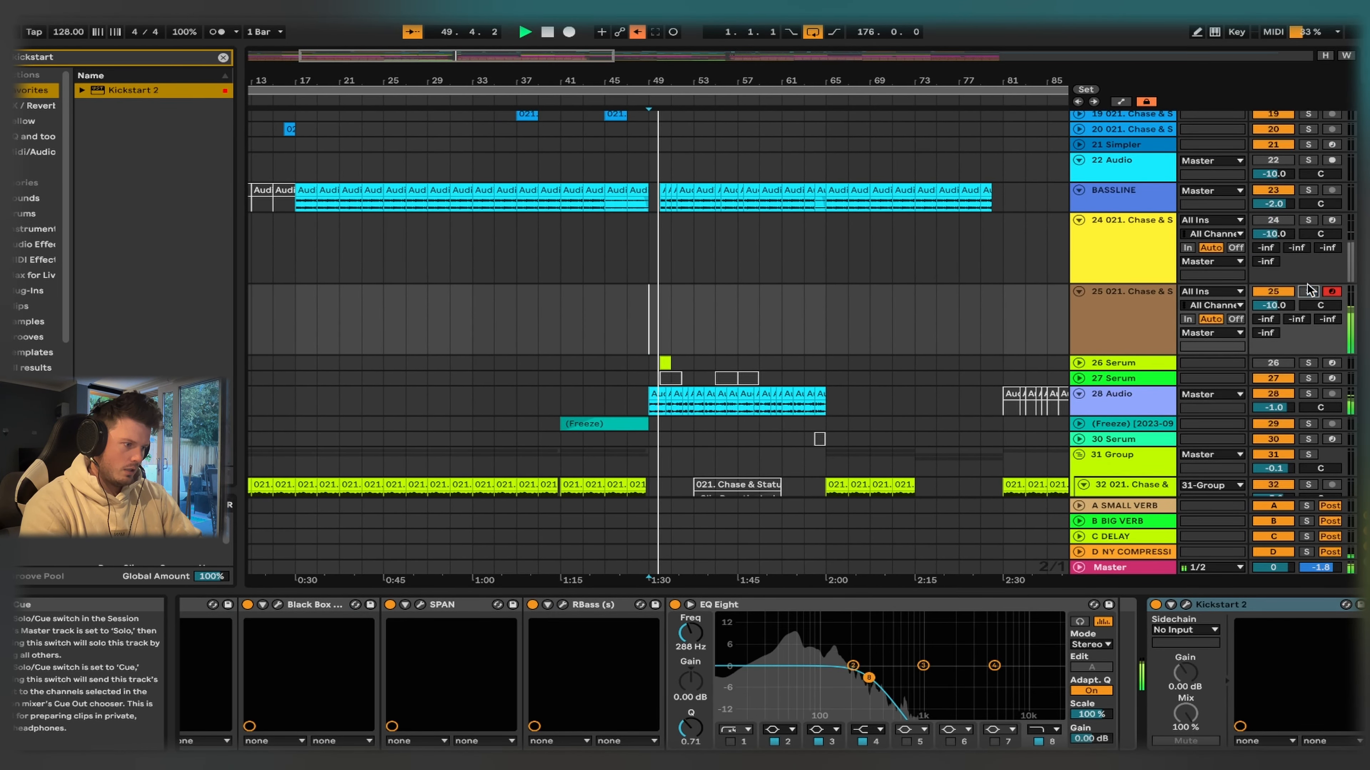
pyautogui.moveTo(1273, 306)
pyautogui.mouseDown()
pyautogui.moveTo(1273, 291)
pyautogui.moveTo(1273, 312)
pyautogui.mouseUp()
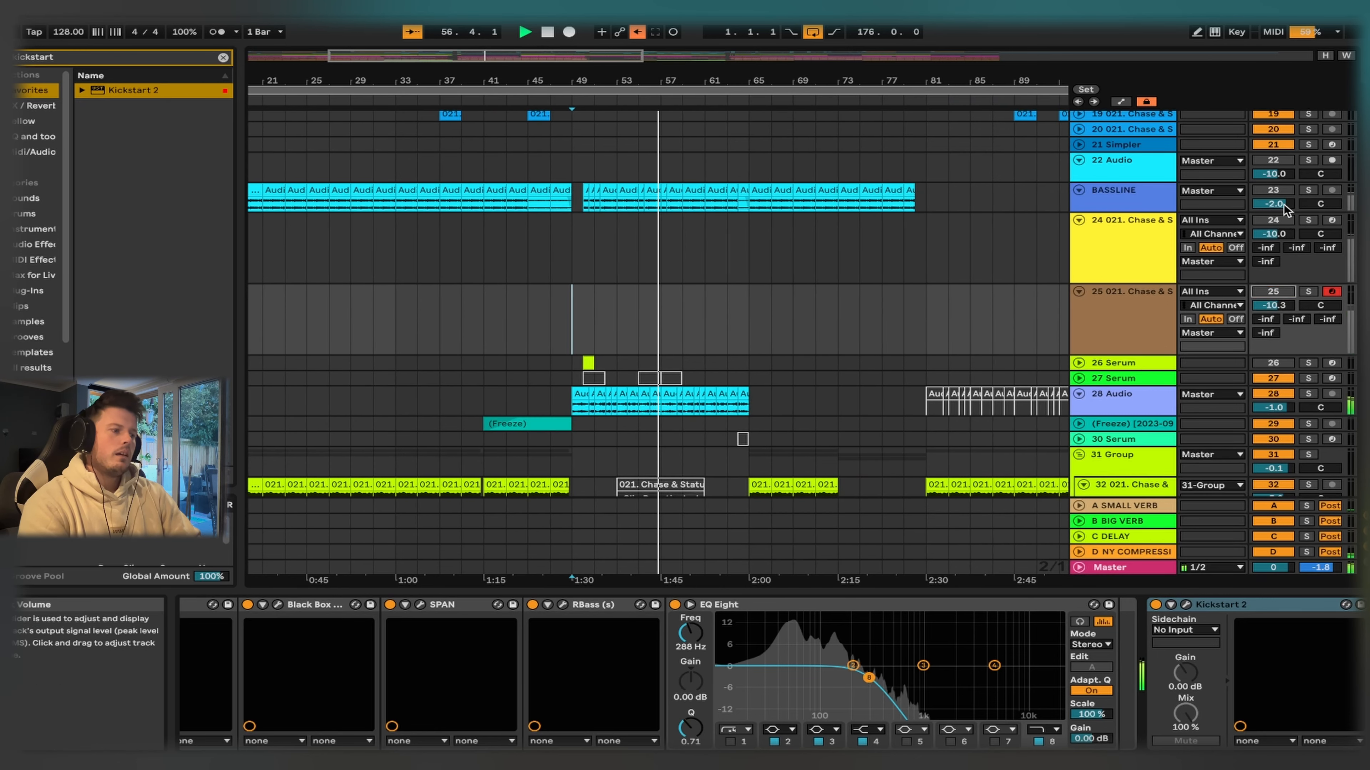